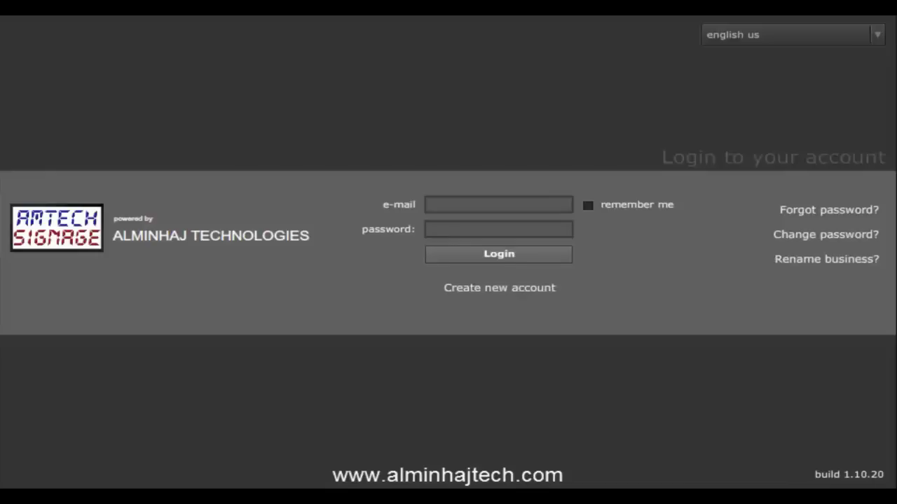
# Step: Start a new account from the Hotel Lobby sample to reach the Create signage account form
pyautogui.click(497, 289)
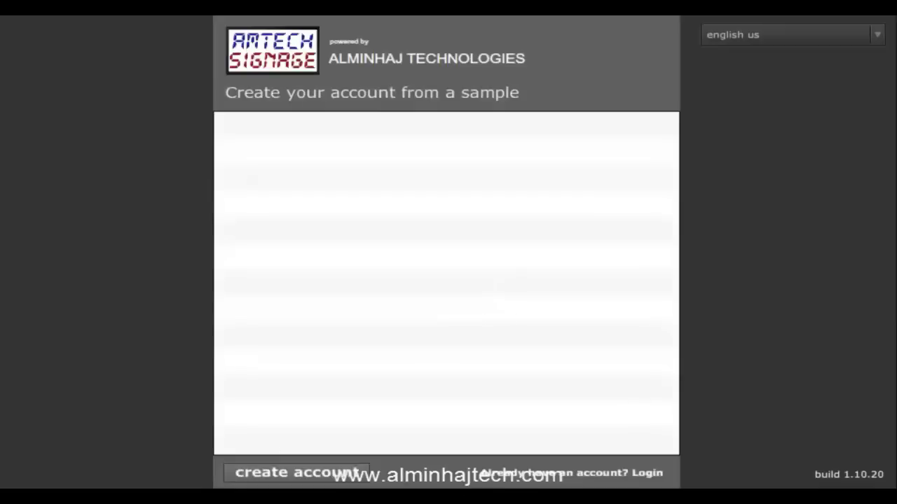
pyautogui.scroll(-1, 675, 354)
pyautogui.moveTo(677, 354); pyautogui.dragTo(677, 301)
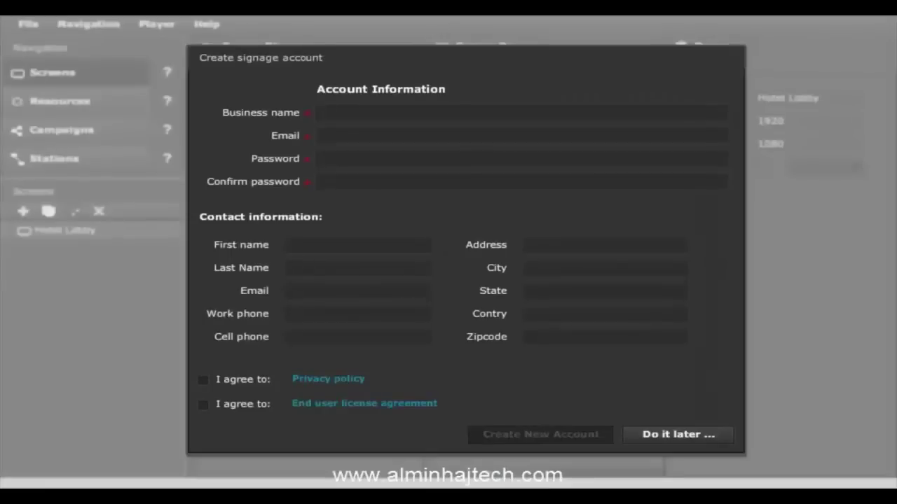
# Step: Enter business name testAccount, the account email, and the account password in both password fields
pyautogui.click(356, 112)
pyautogui.write('testAccount')
pyautogui.press('Tab')
pyautogui.write('test1@test1.com')
pyautogui.press('Tab')
pyautogui.write('123456')
pyautogui.press('Tab')
pyautogui.write('123456')
# Step: Accept the privacy policy and EULA, create the account, and dismiss the verification notice
pyautogui.click(242, 381)
pyautogui.click(238, 405)
pyautogui.click(559, 436)
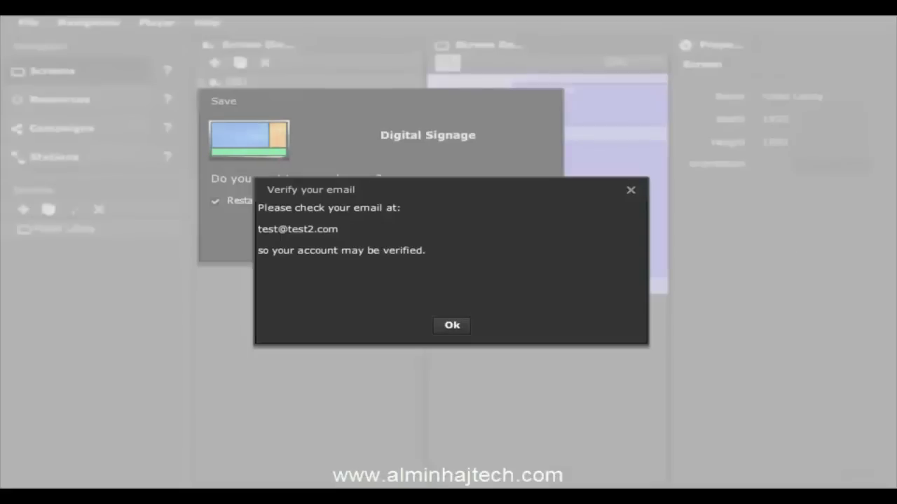
pyautogui.click(457, 328)
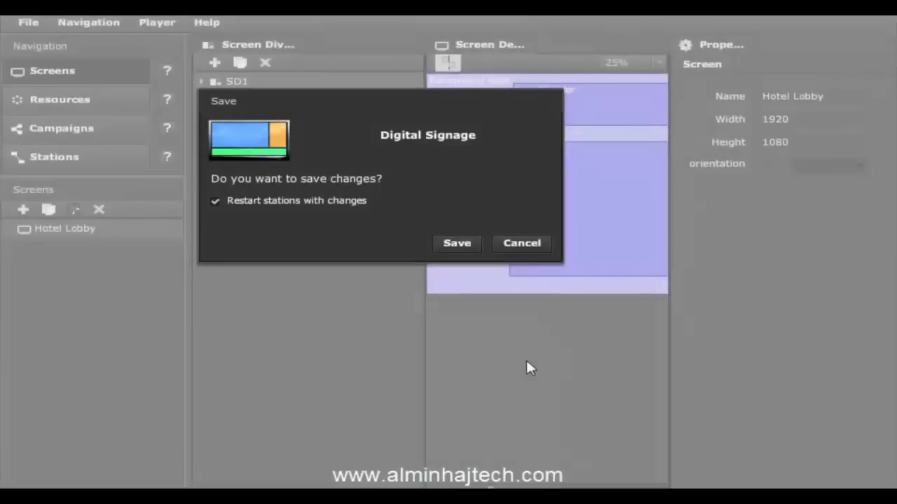
# Step: Save the sample content, zoom the Screen Designer to 15%, and select Hotel Lobby's Logo/Header region
pyautogui.click(459, 244)
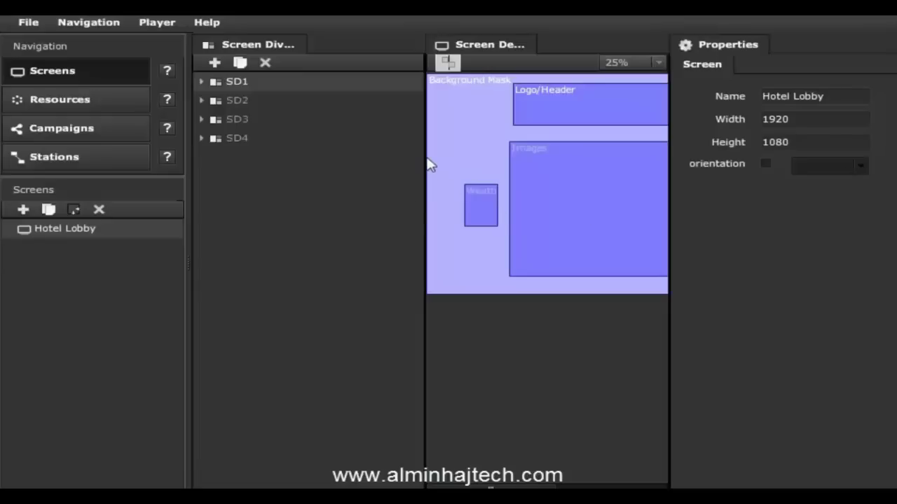
pyautogui.moveTo(425, 146); pyautogui.dragTo(320, 142)
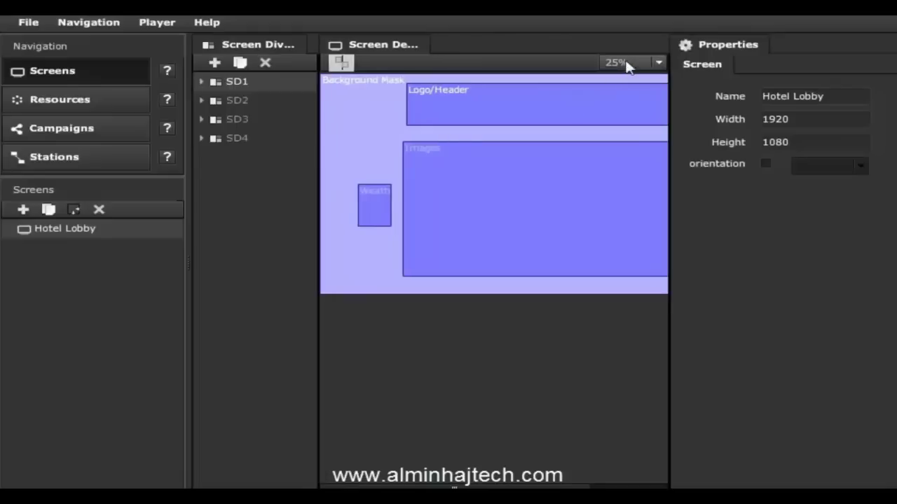
pyautogui.click(625, 62)
pyautogui.click(616, 167)
pyautogui.press('Up')
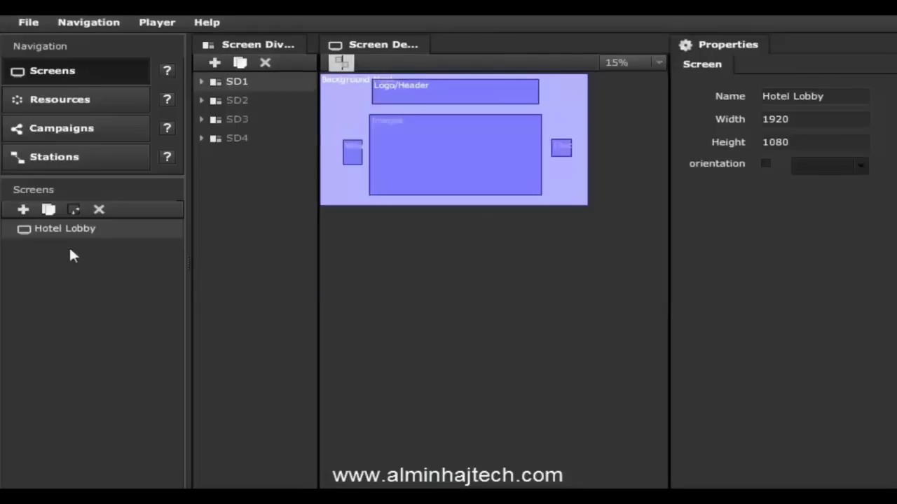
pyautogui.click(64, 230)
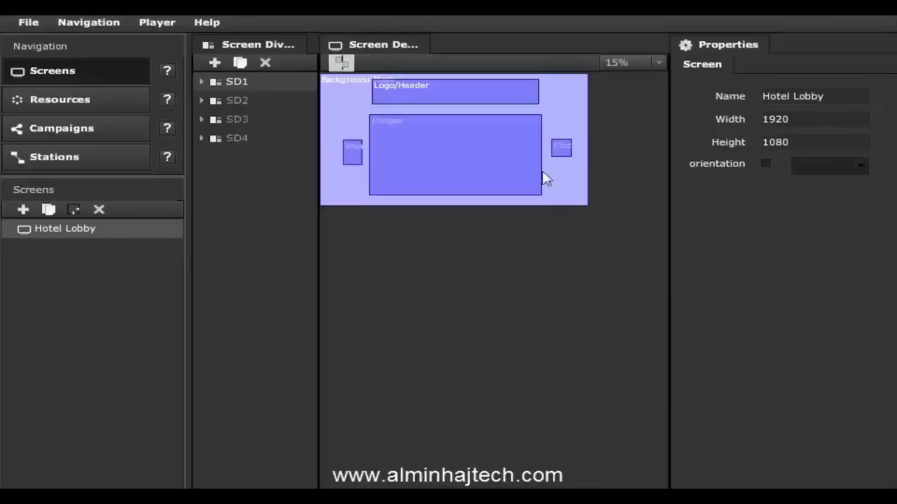
pyautogui.moveTo(419, 102)
pyautogui.mouseDown()
pyautogui.moveTo(435, 91)
pyautogui.moveTo(421, 90)
pyautogui.mouseUp()
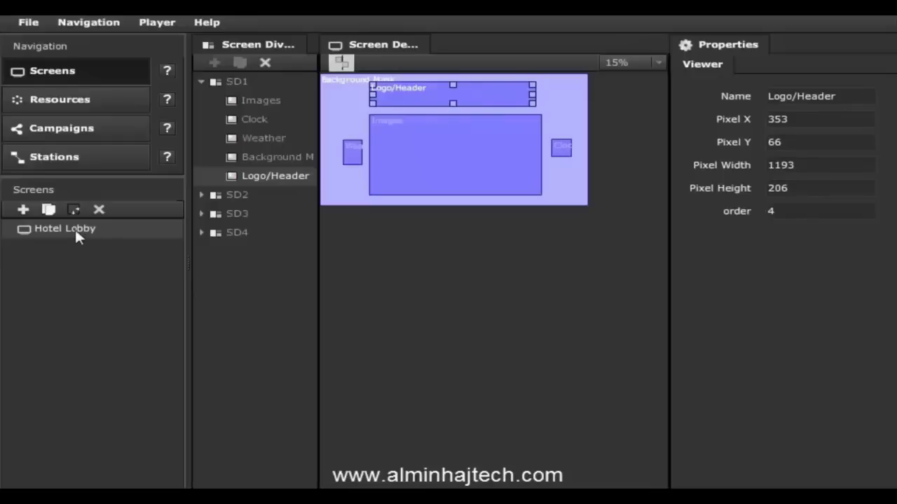
# Step: Add a 1280x720 screen with orientation left off and generated divisions sd1–sd3
pyautogui.click(23, 211)
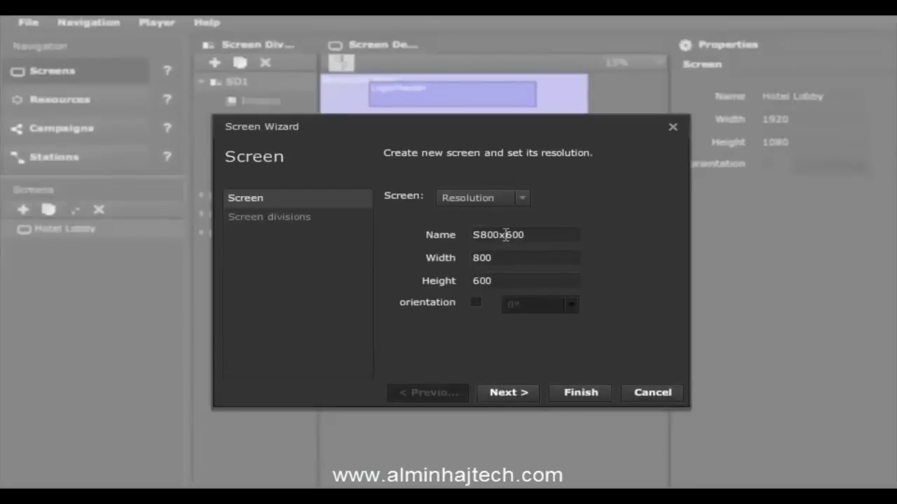
pyautogui.click(476, 198)
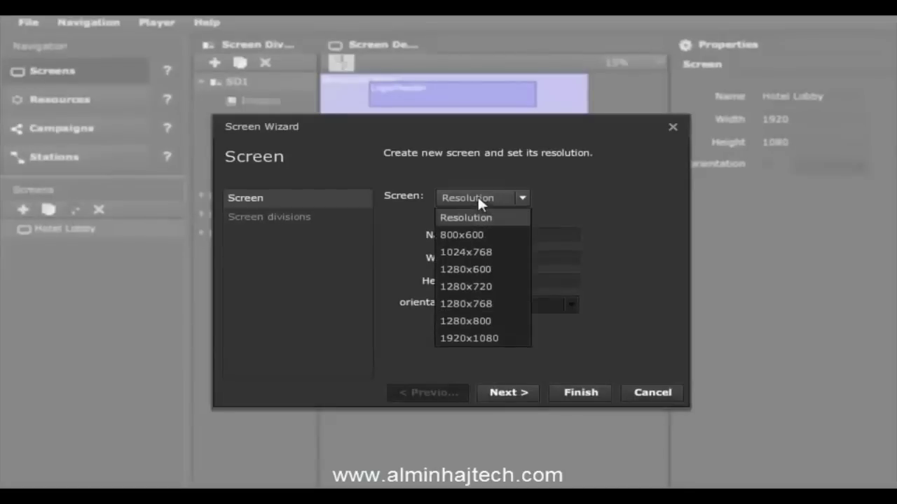
pyautogui.click(478, 288)
pyautogui.moveTo(505, 256); pyautogui.dragTo(418, 256)
pyautogui.moveTo(525, 280); pyautogui.dragTo(435, 289)
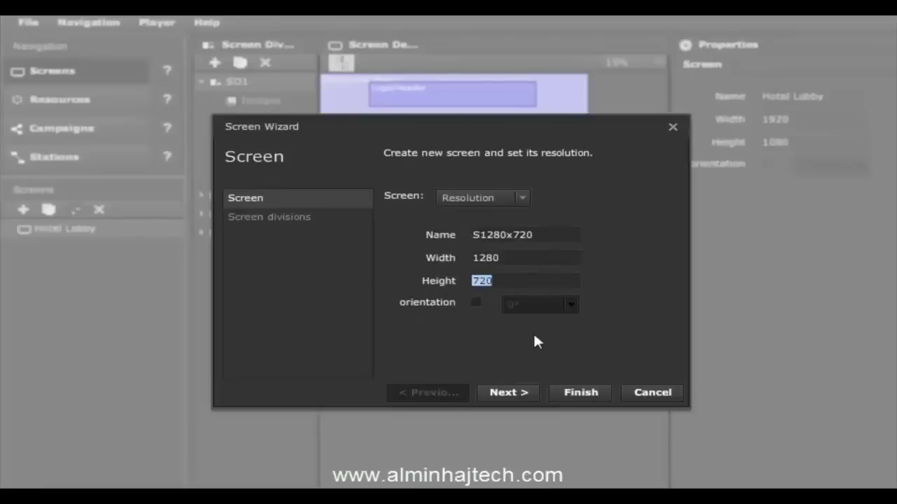
pyautogui.click(481, 304)
pyautogui.click(565, 308)
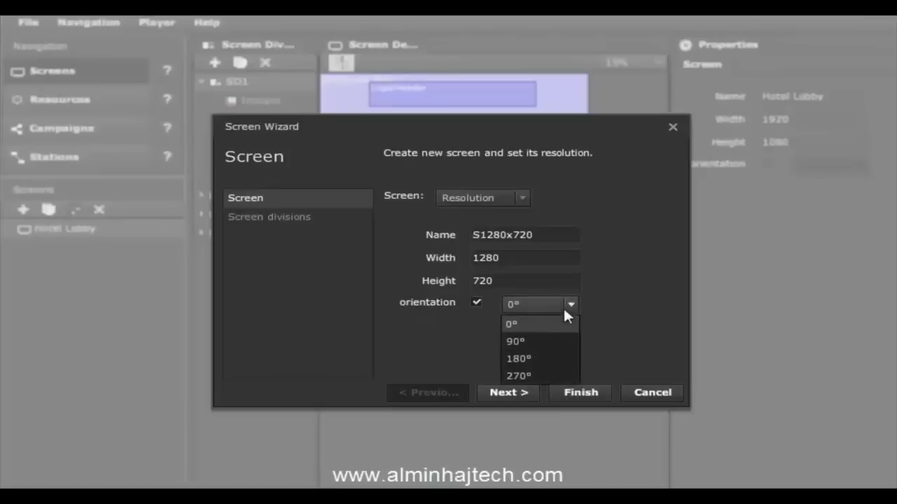
pyautogui.click(560, 306)
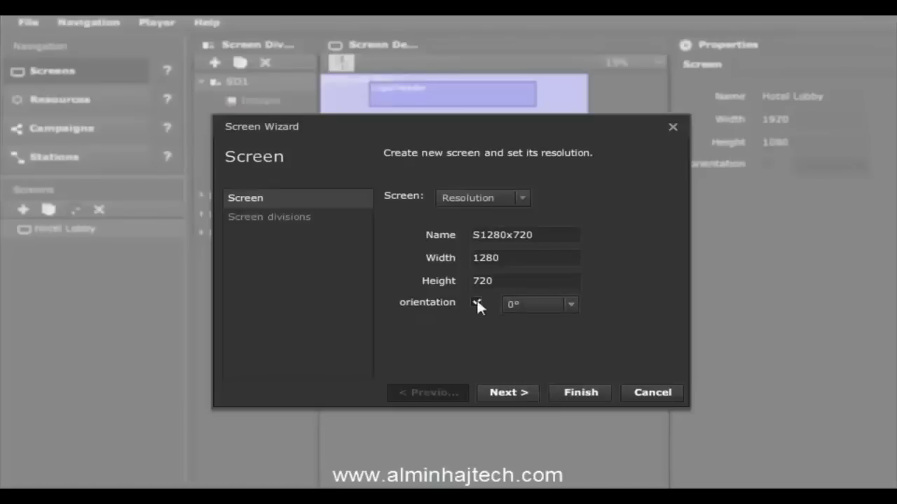
pyautogui.click(476, 302)
pyautogui.click(515, 394)
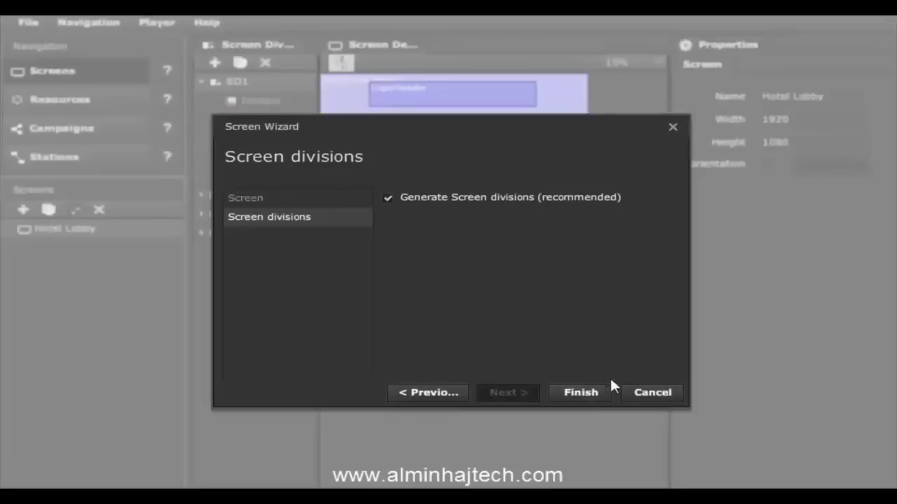
pyautogui.click(581, 394)
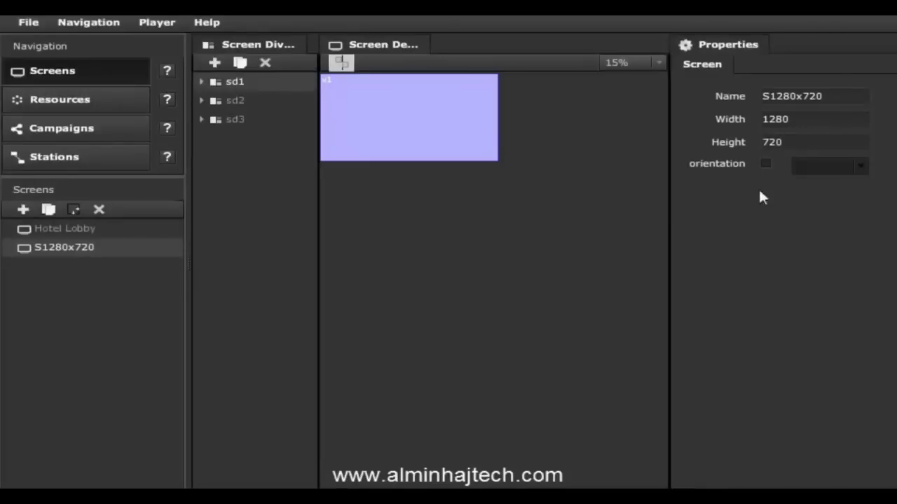
# Step: Rename the new 1280x720 screen to 'Hotel Guest room'
pyautogui.doubleClick(830, 99)
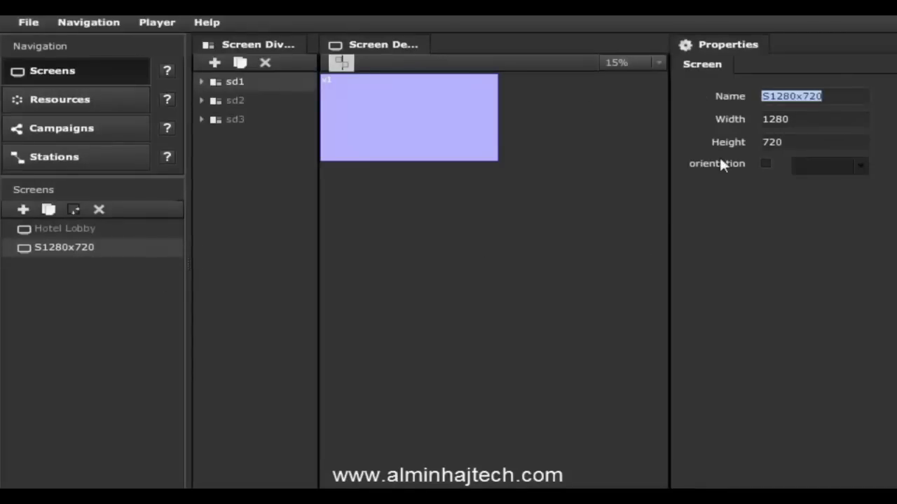
pyautogui.write('Hotel Guest room')
pyautogui.press('Return')
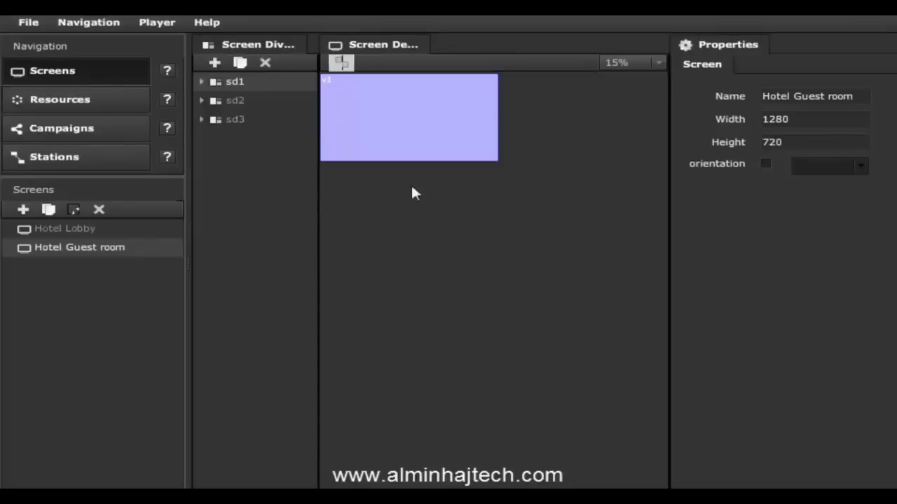
# Step: Inspect divisions sd2, sd3 and sd1 in the Screen Divisions list
pyautogui.click(238, 101)
pyautogui.click(250, 120)
pyautogui.click(250, 98)
pyautogui.click(250, 81)
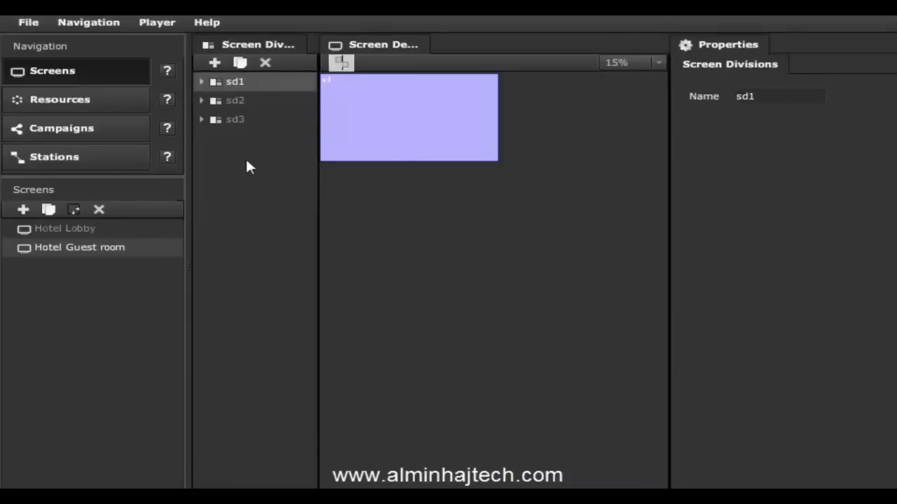
# Step: Add a new screen division named sd4 and set the preview zoom to 25%
pyautogui.click(215, 64)
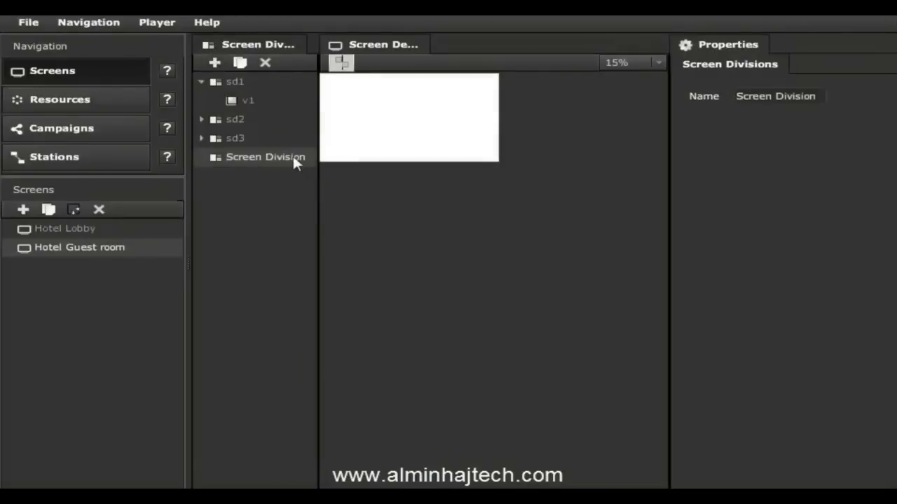
pyautogui.moveTo(813, 96); pyautogui.dragTo(564, 84)
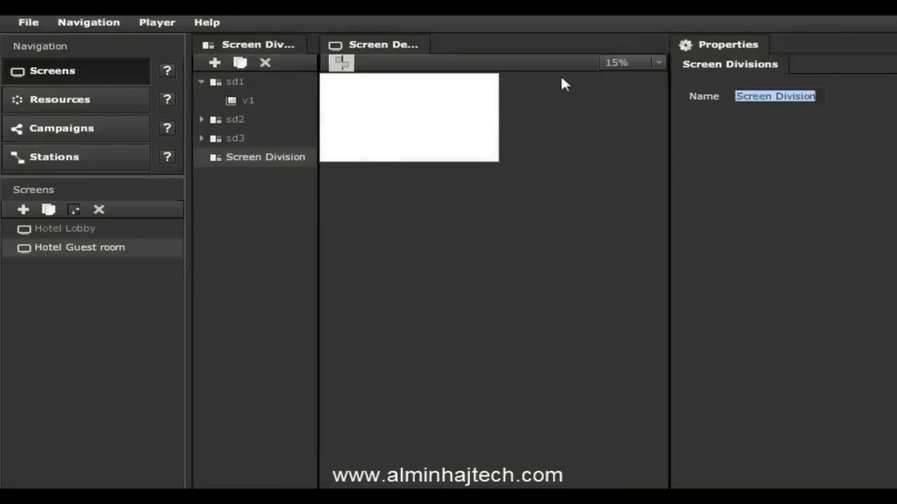
pyautogui.write('sd4')
pyautogui.press('Return')
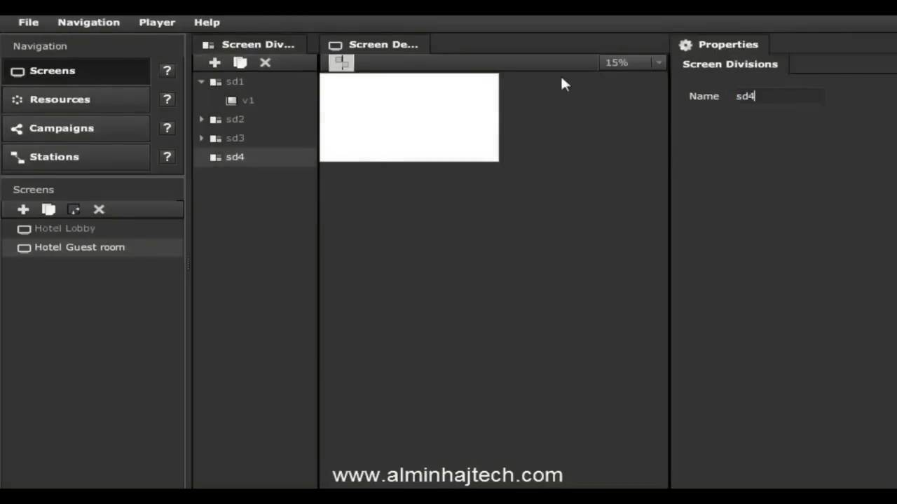
pyautogui.click(627, 62)
pyautogui.click(625, 133)
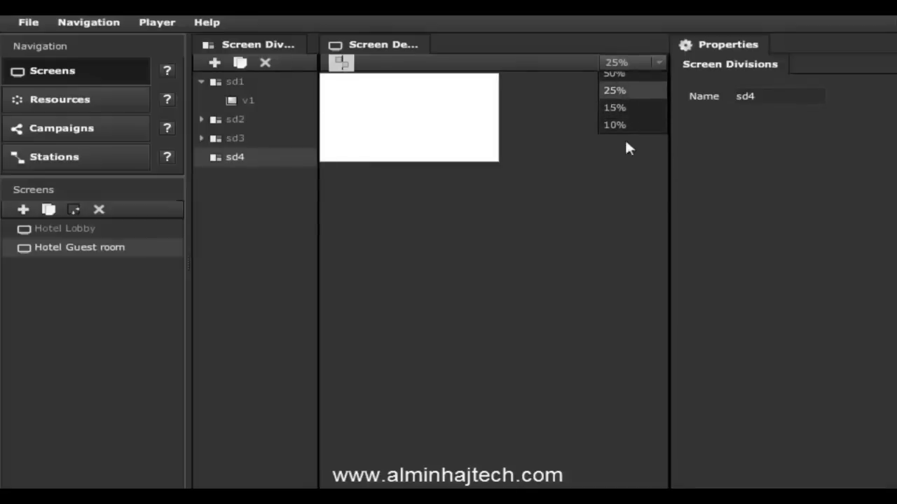
# Step: Draw four viewer regions in sd4, including one stretched across the bottom
pyautogui.moveTo(340, 89); pyautogui.dragTo(413, 146)
pyautogui.moveTo(378, 112)
pyautogui.mouseDown()
pyautogui.moveTo(467, 114)
pyautogui.moveTo(582, 96)
pyautogui.mouseUp()
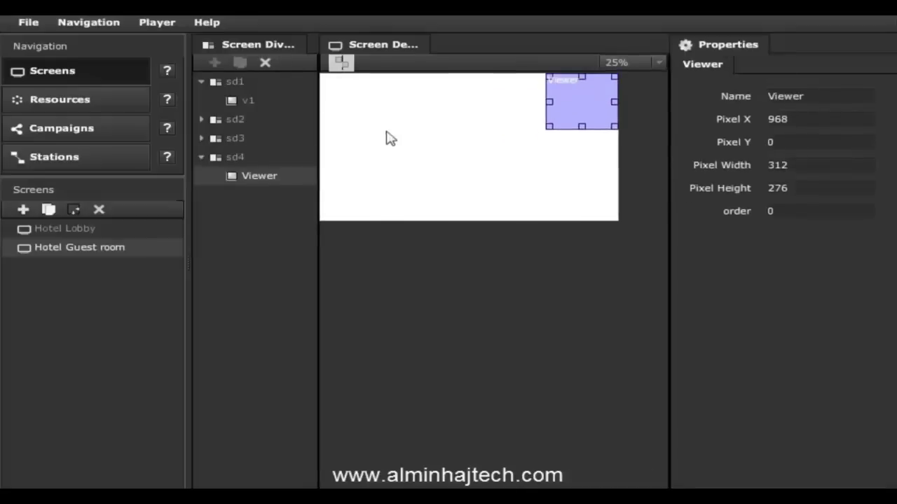
pyautogui.moveTo(386, 132); pyautogui.dragTo(472, 179)
pyautogui.moveTo(423, 164); pyautogui.dragTo(526, 151)
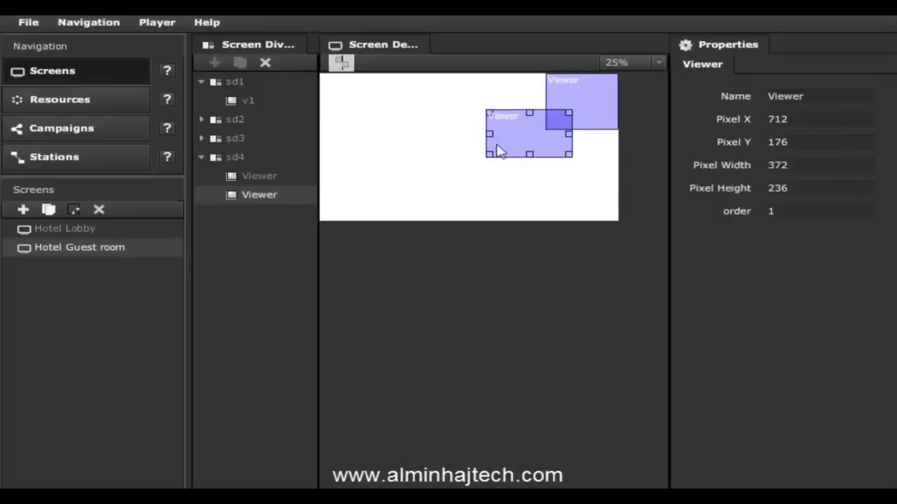
pyautogui.moveTo(383, 112); pyautogui.dragTo(483, 160)
pyautogui.moveTo(416, 146); pyautogui.dragTo(343, 208)
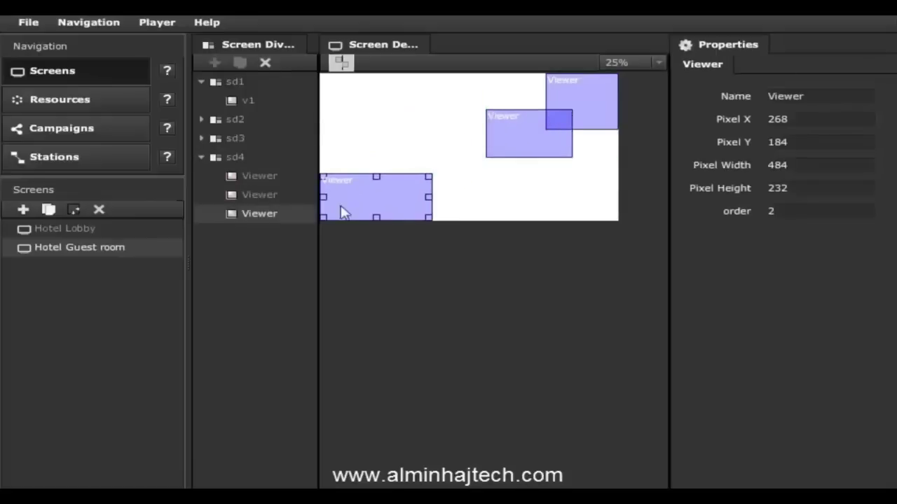
pyautogui.moveTo(432, 175); pyautogui.dragTo(617, 201)
pyautogui.moveTo(350, 101); pyautogui.dragTo(435, 189)
# Step: Resize sd4's viewers into two full-height left columns and a top-right viewer, then add a fifth
pyautogui.moveTo(393, 154); pyautogui.dragTo(356, 122)
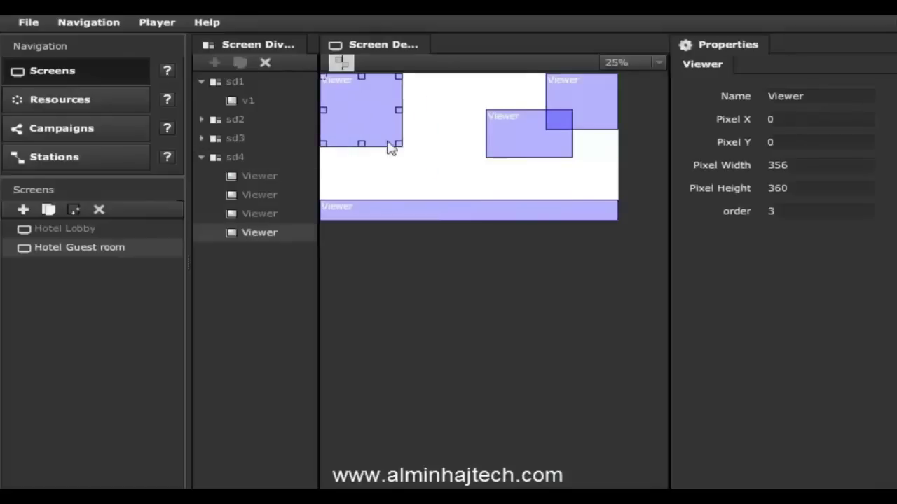
pyautogui.moveTo(398, 144); pyautogui.dragTo(416, 197)
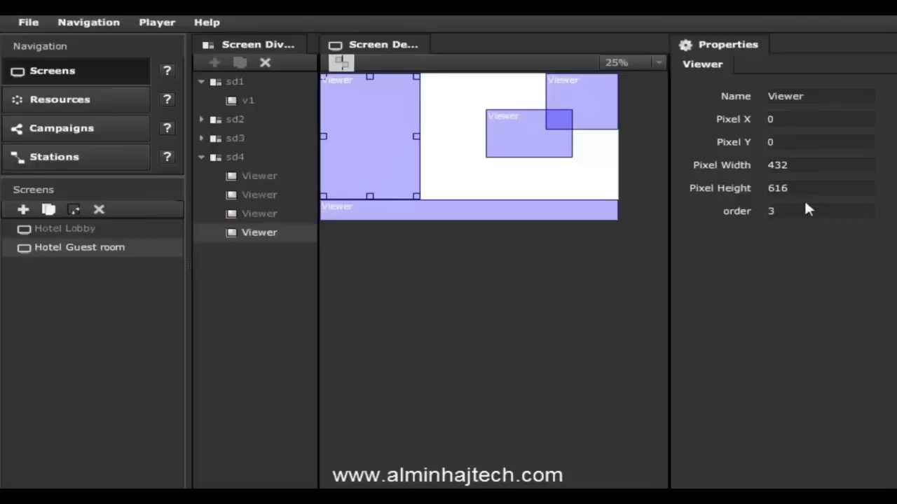
pyautogui.moveTo(495, 114); pyautogui.dragTo(454, 88)
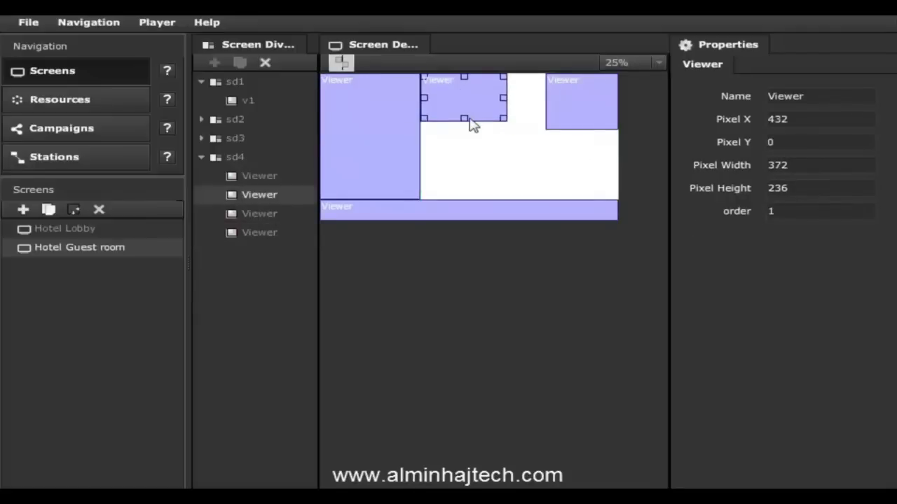
pyautogui.moveTo(464, 121); pyautogui.dragTo(472, 198)
pyautogui.click(560, 122)
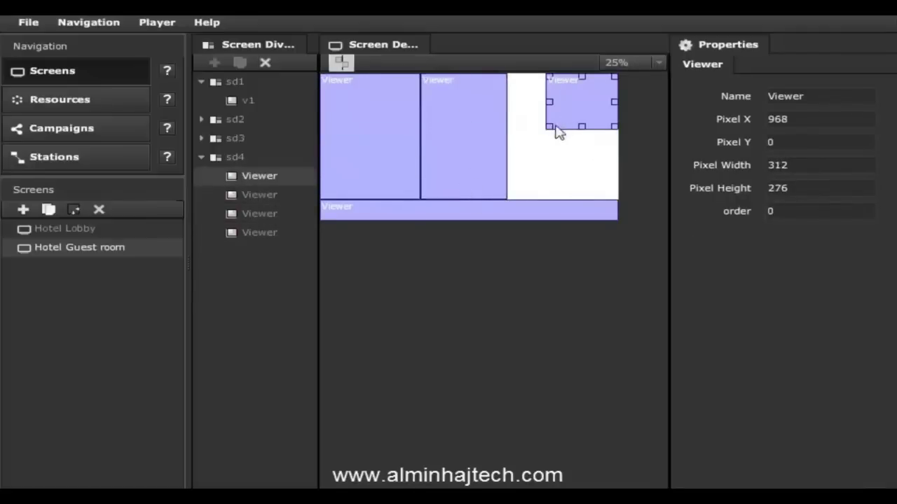
pyautogui.moveTo(551, 126); pyautogui.dragTo(614, 196)
pyautogui.click(561, 186)
pyautogui.click(564, 185)
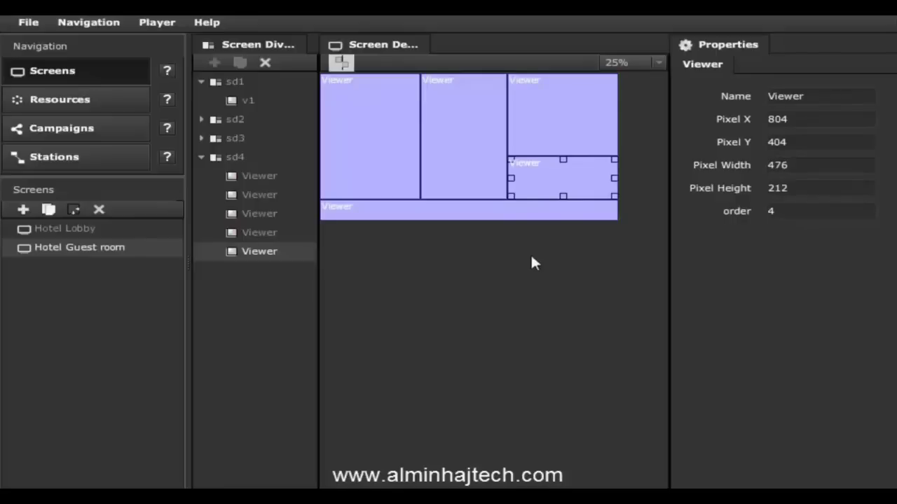
# Step: Check the middle and bottom viewers, then shrink the left viewer to a smaller box
pyautogui.click(437, 180)
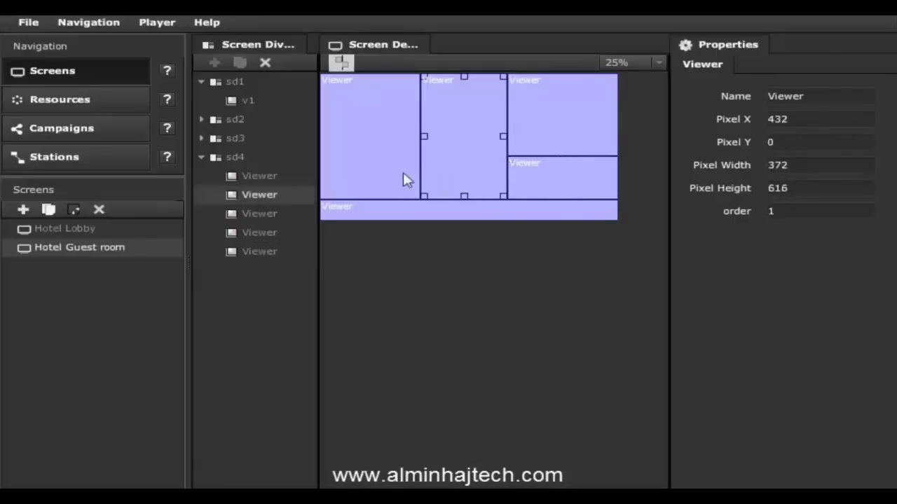
pyautogui.click(323, 207)
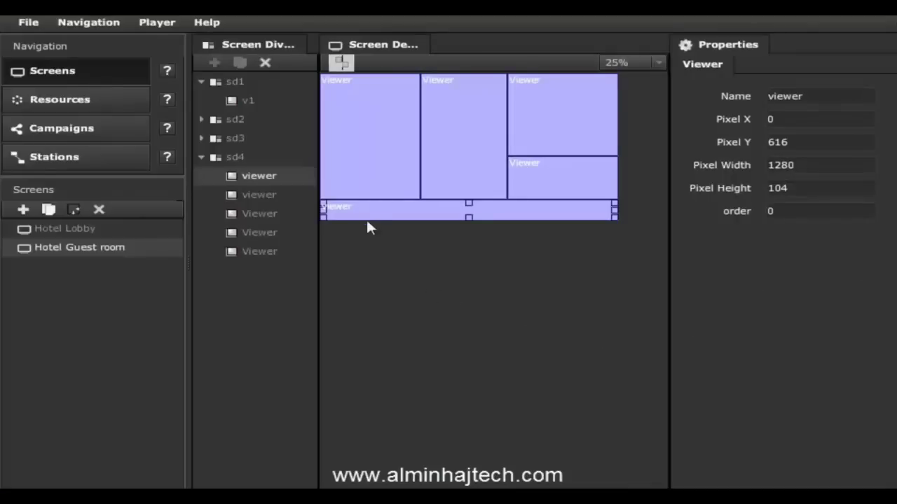
pyautogui.click(335, 197)
pyautogui.moveTo(327, 194)
pyautogui.mouseDown()
pyautogui.moveTo(362, 172)
pyautogui.moveTo(381, 124)
pyautogui.moveTo(378, 180)
pyautogui.mouseUp()
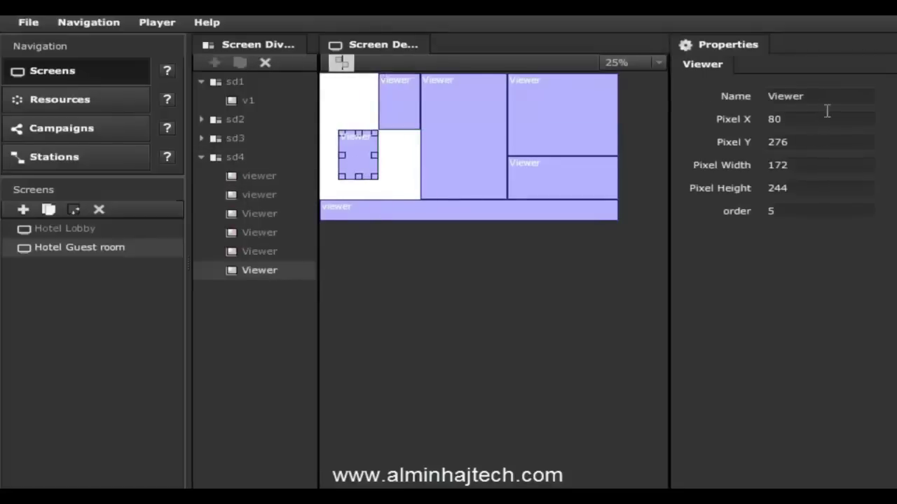
# Step: Rename the viewer to bg and move it to the top of sd4's layer order
pyautogui.moveTo(807, 98); pyautogui.dragTo(704, 93)
pyautogui.write('bg')
pyautogui.press('Return')
pyautogui.moveTo(258, 272); pyautogui.dragTo(273, 177)
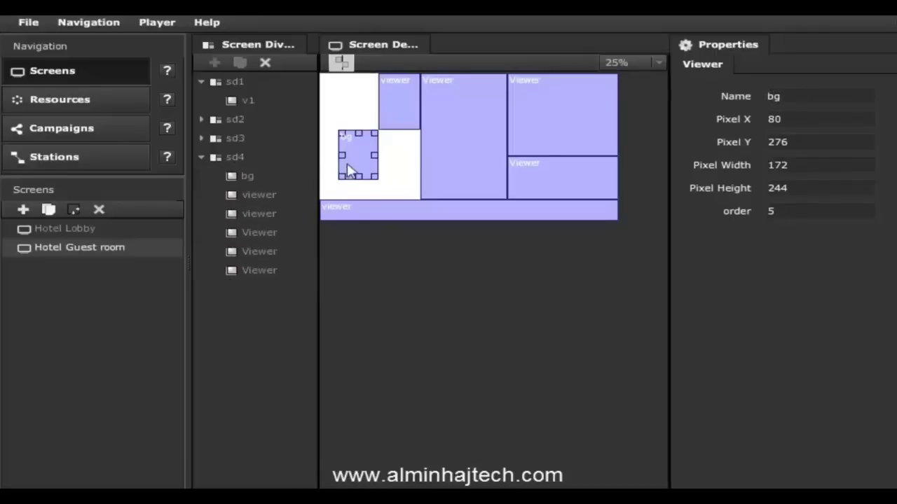
pyautogui.moveTo(358, 168)
pyautogui.mouseDown()
pyautogui.moveTo(377, 153)
pyautogui.moveTo(346, 126)
pyautogui.moveTo(498, 185)
pyautogui.moveTo(534, 193)
pyautogui.moveTo(536, 185)
pyautogui.moveTo(397, 188)
pyautogui.moveTo(364, 176)
pyautogui.mouseUp()
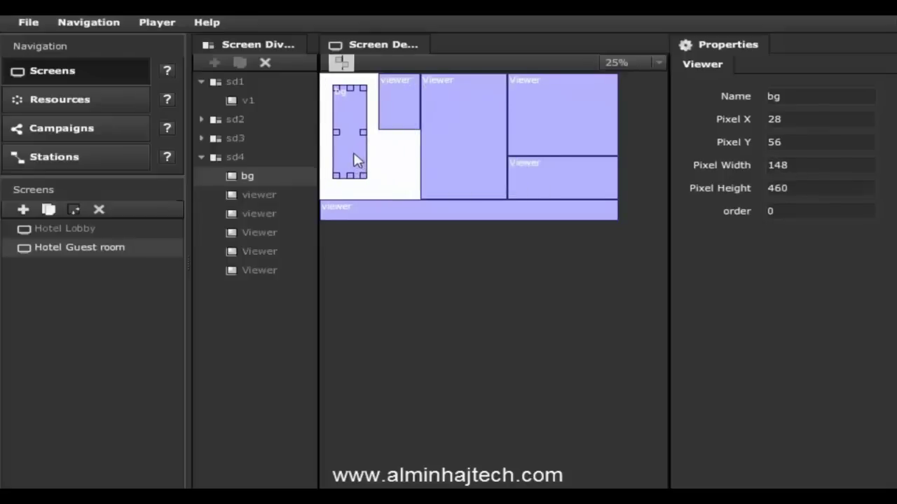
# Step: Delete the bg viewer and stretch the left viewer back to 432 × 616
pyautogui.click(266, 63)
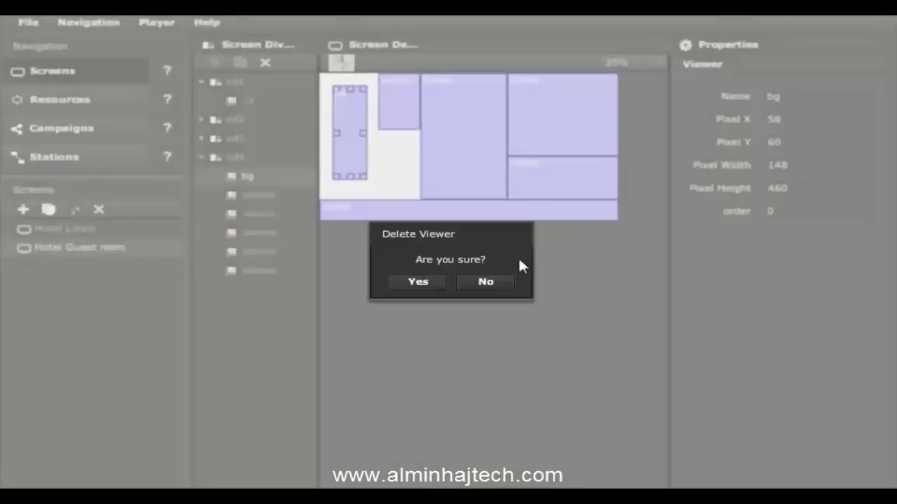
pyautogui.click(413, 281)
pyautogui.click(404, 129)
pyautogui.moveTo(378, 130); pyautogui.dragTo(369, 196)
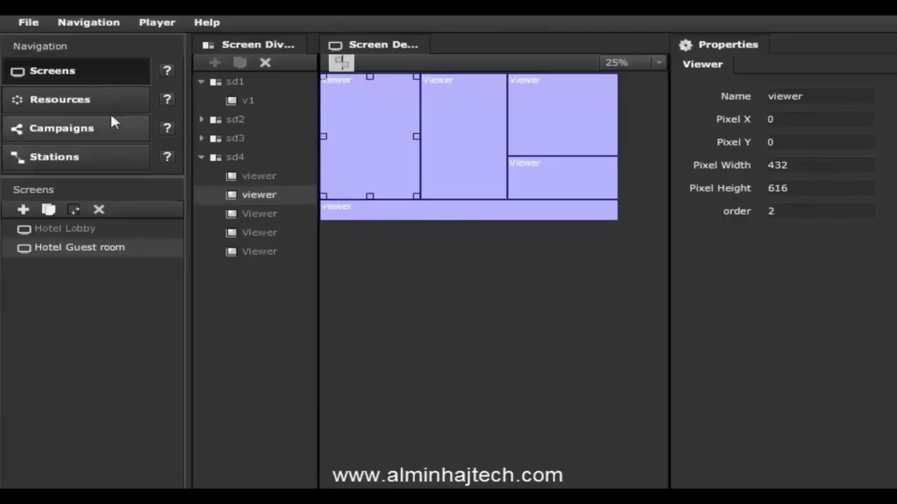
# Step: Open the Resources library, view Campaign2's details, and preview the cm16 flv clip
pyautogui.click(91, 100)
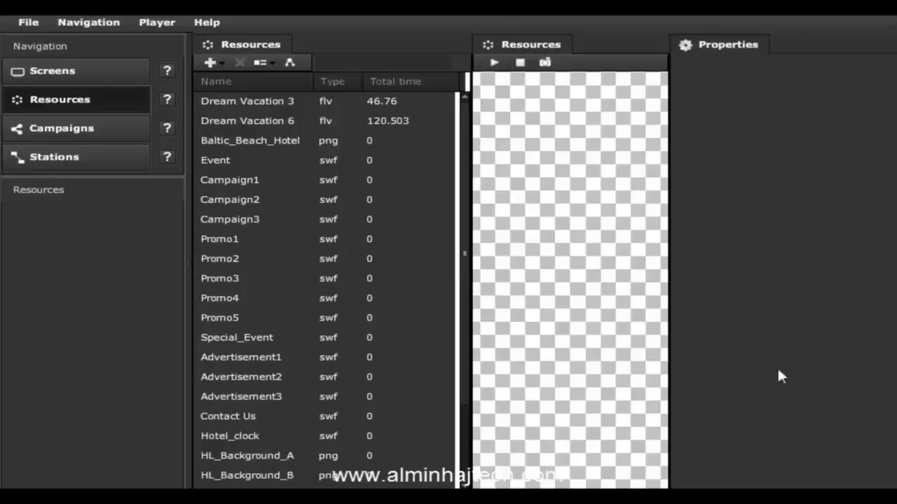
pyautogui.click(282, 201)
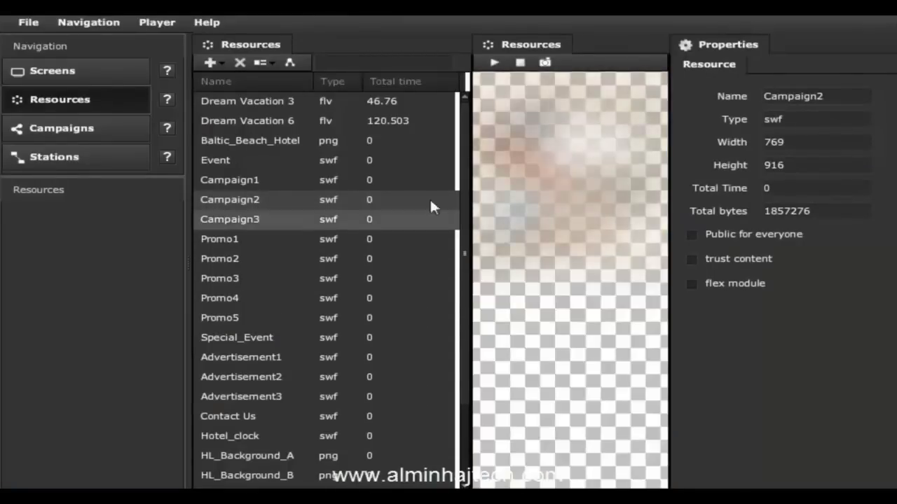
pyautogui.scroll(-2, 461, 230)
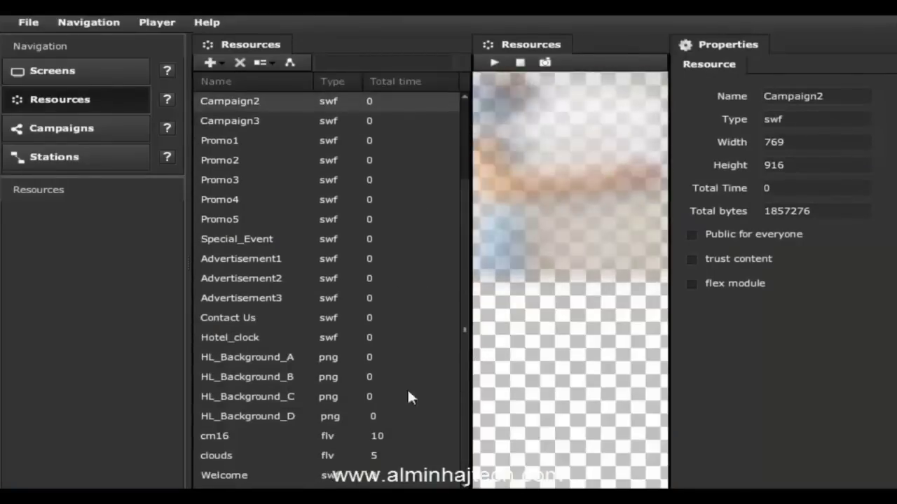
pyautogui.click(284, 438)
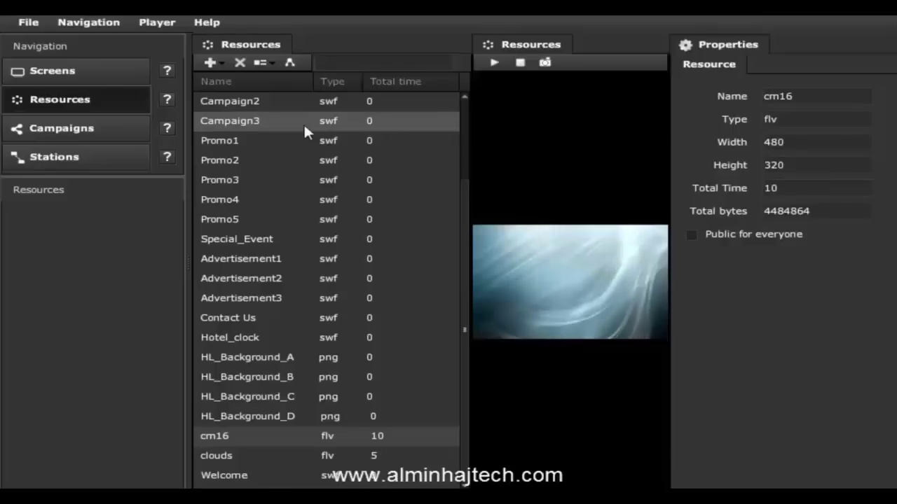
pyautogui.click(211, 64)
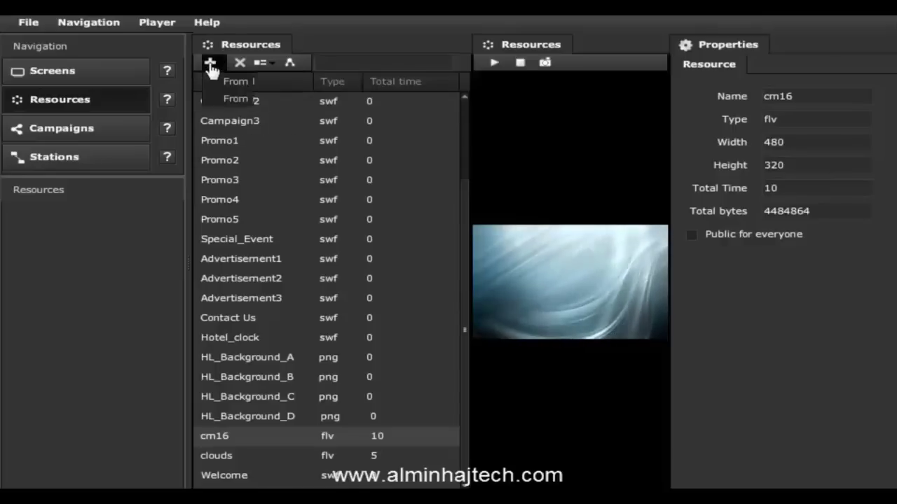
pyautogui.click(243, 118)
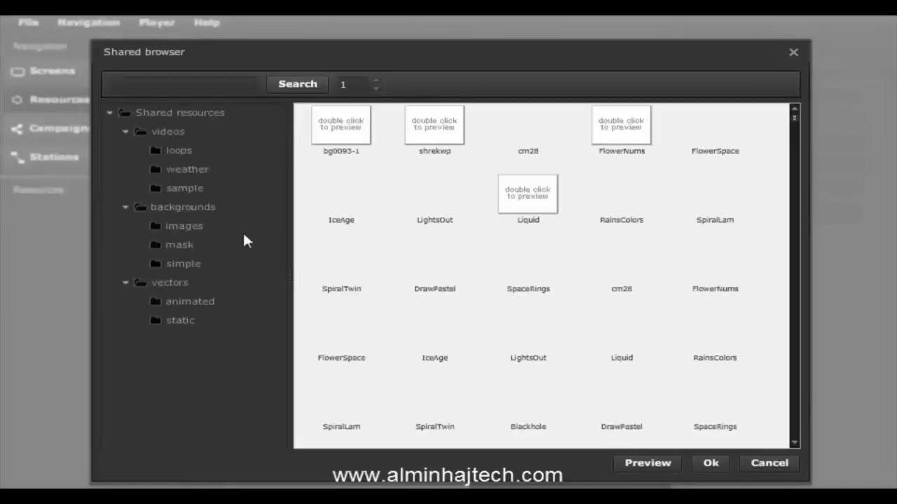
pyautogui.click(191, 153)
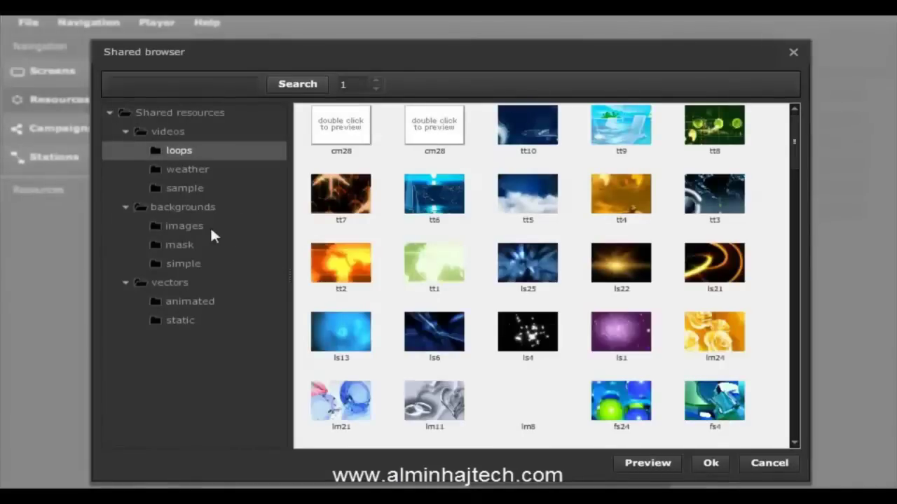
pyautogui.click(194, 226)
pyautogui.click(187, 248)
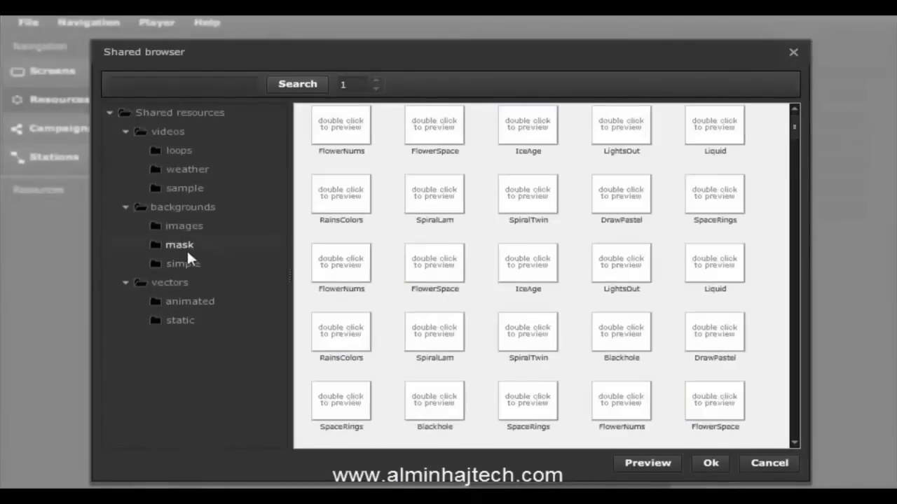
pyautogui.doubleClick(446, 269)
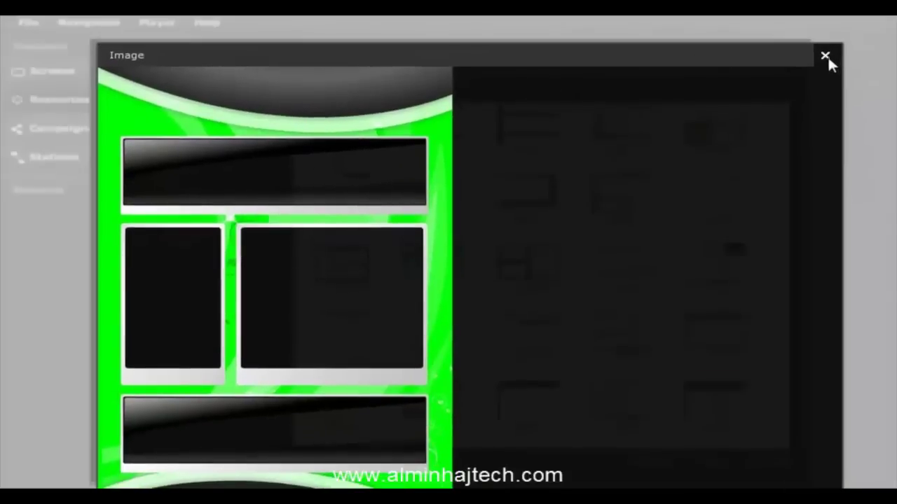
pyautogui.click(826, 55)
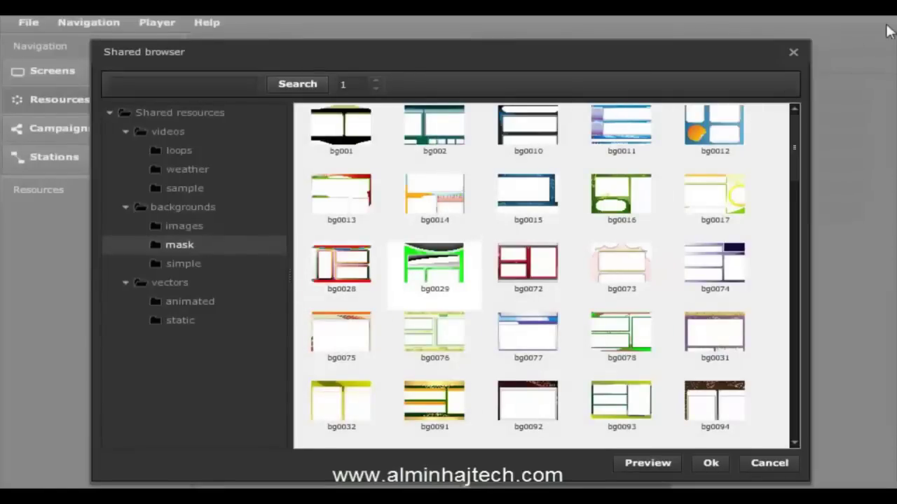
pyautogui.click(793, 52)
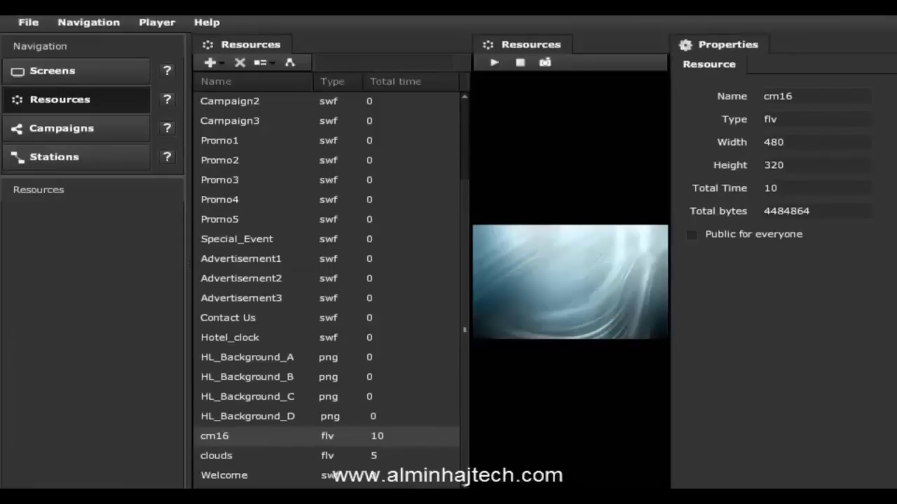
# Step: Add grass.swf from this computer as a new resource
pyautogui.click(215, 64)
pyautogui.click(249, 81)
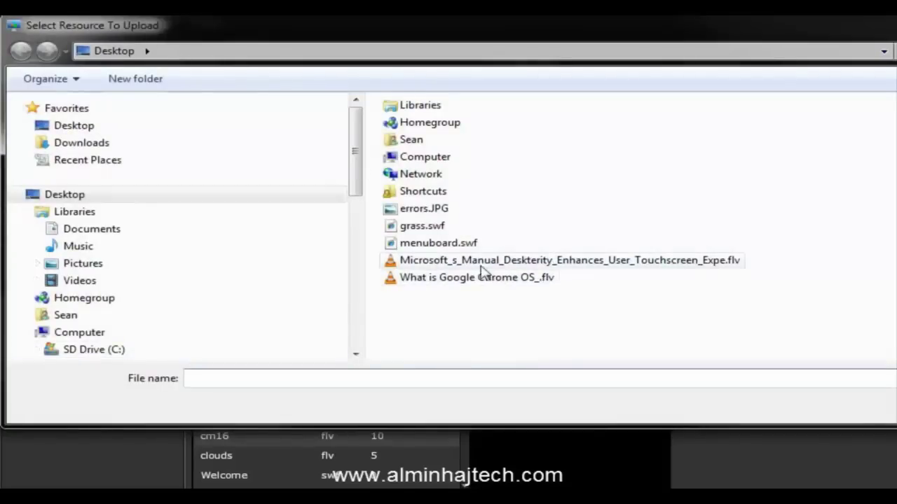
pyautogui.click(430, 231)
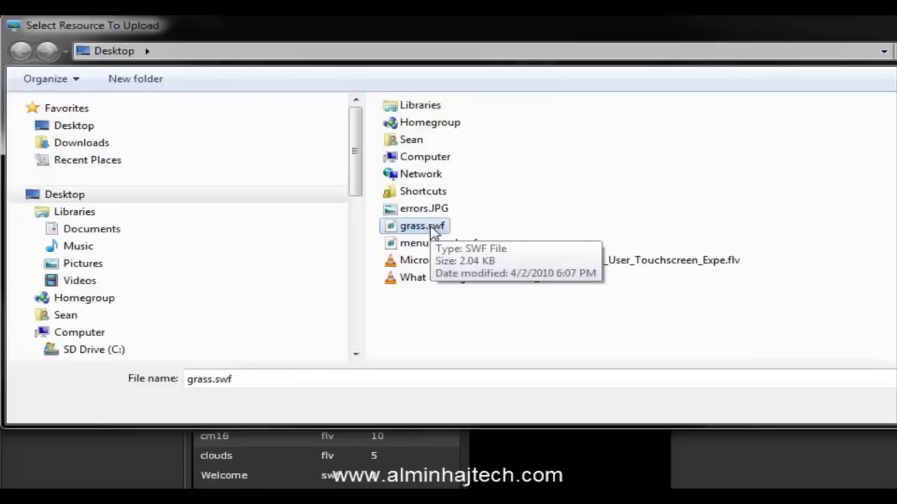
pyautogui.doubleClick(425, 226)
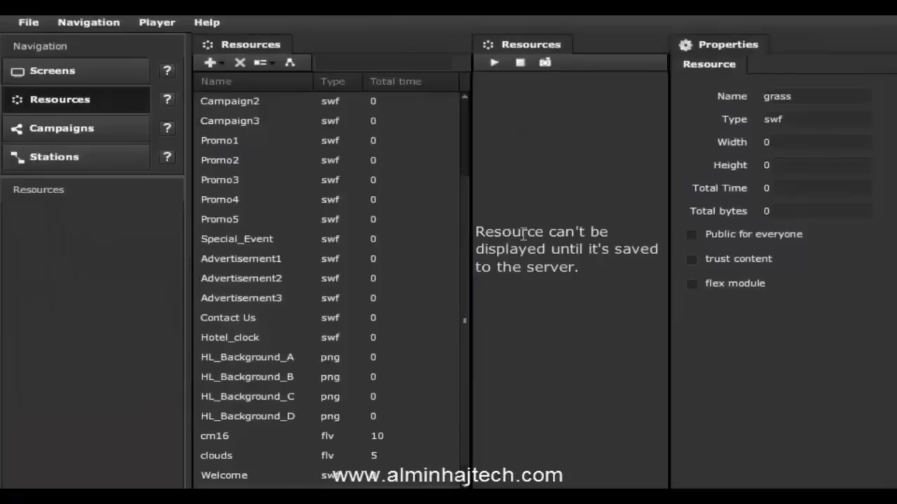
# Step: Save and upload the changes to the server with 'Restart stations with changes' kept on
pyautogui.click(29, 24)
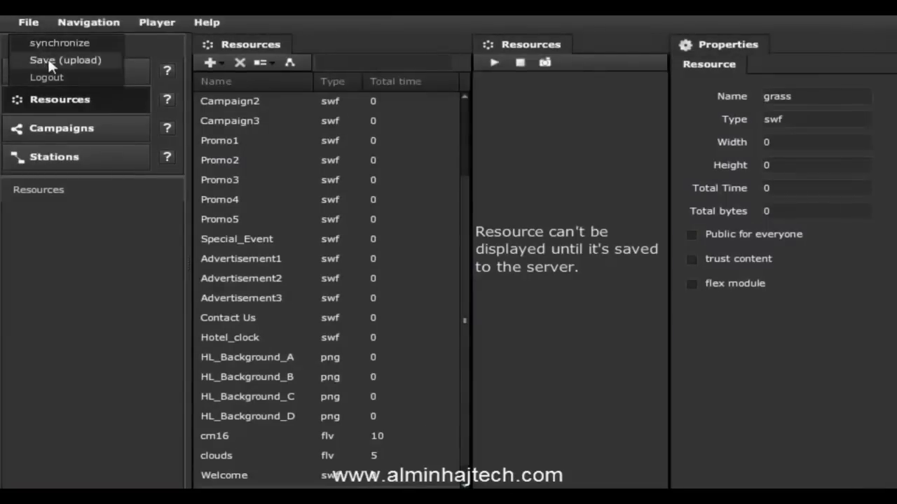
pyautogui.click(49, 61)
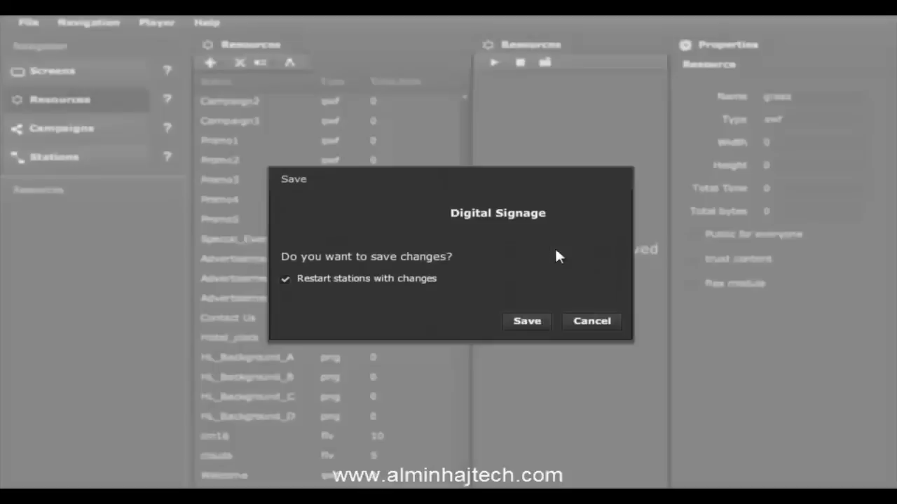
pyautogui.click(531, 322)
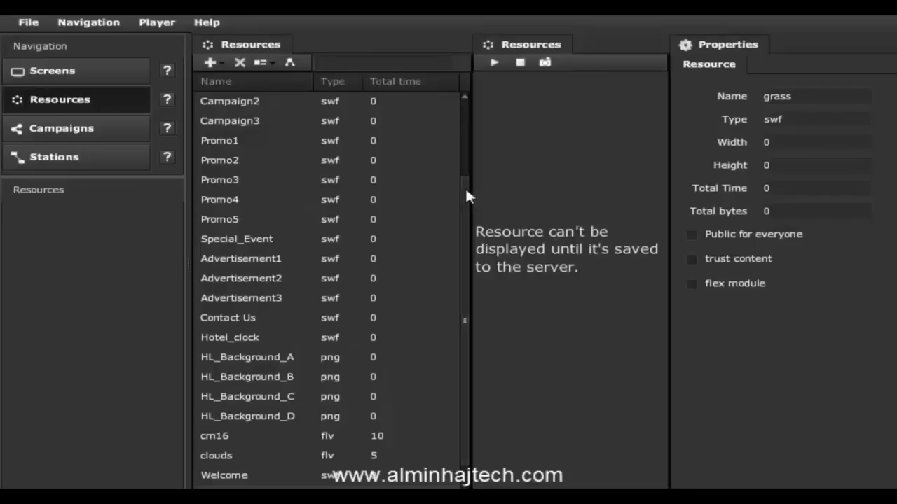
pyautogui.click(264, 455)
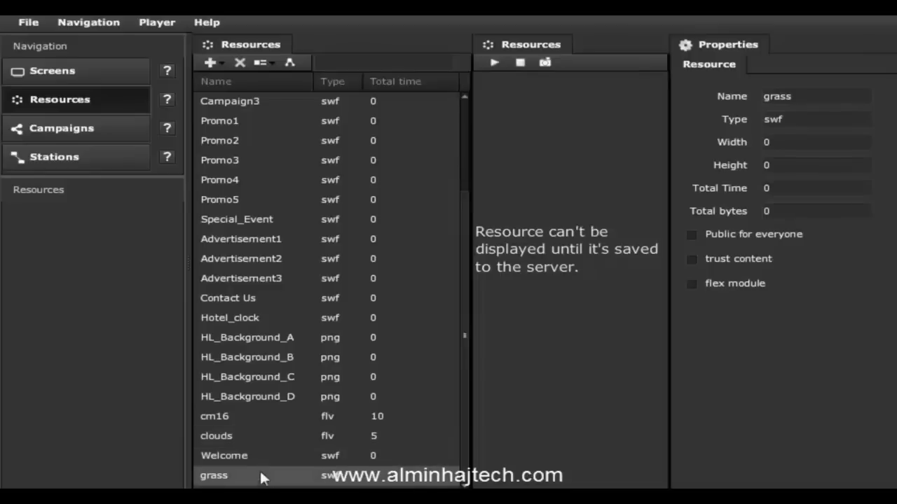
# Step: Preview the grass resource, then switch to Campaigns showing the Hotel Lobby campaign
pyautogui.click(253, 475)
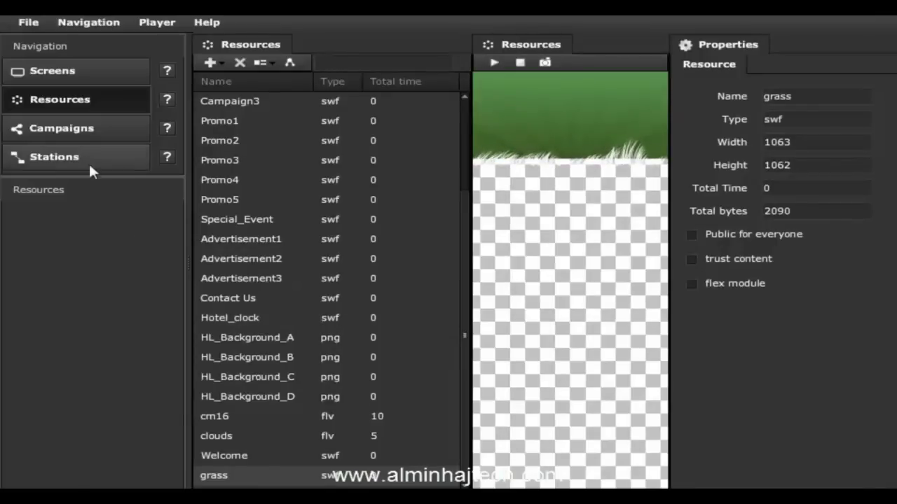
pyautogui.click(84, 131)
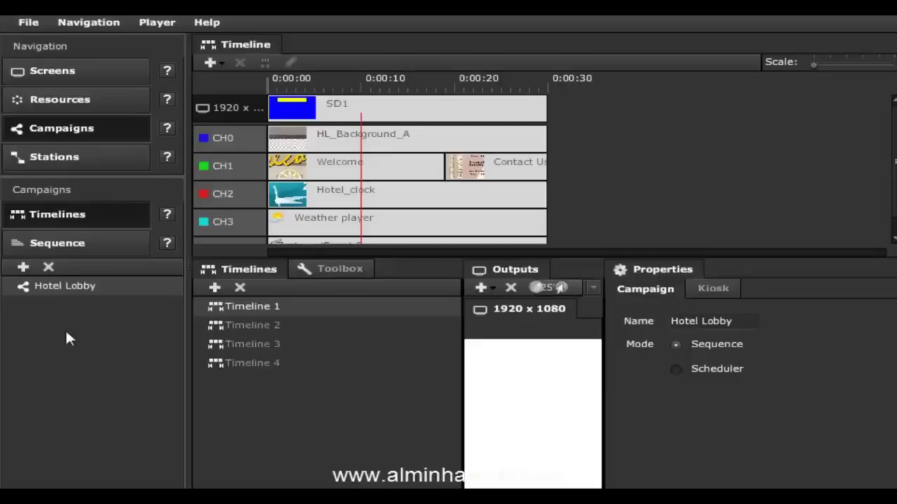
# Step: Start a new campaign named Test Campaign targeting the Hotel Guest room screen
pyautogui.click(23, 268)
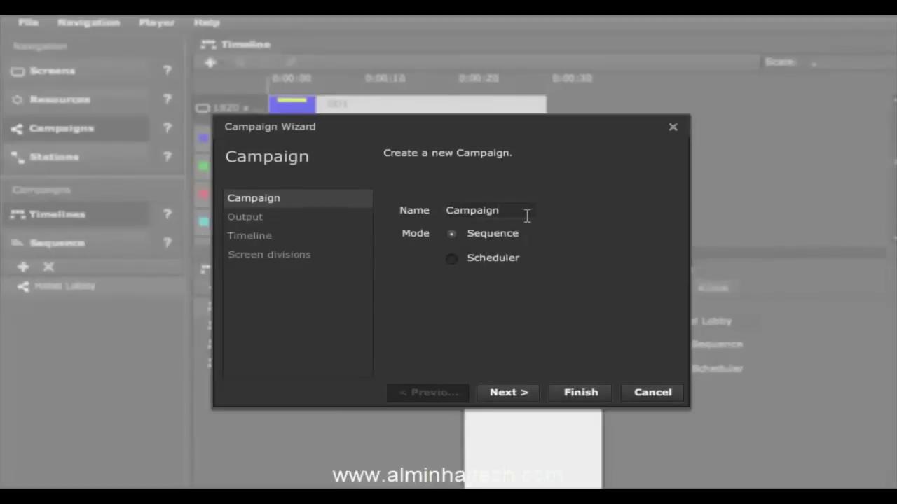
pyautogui.press('Home')
pyautogui.write('Test')
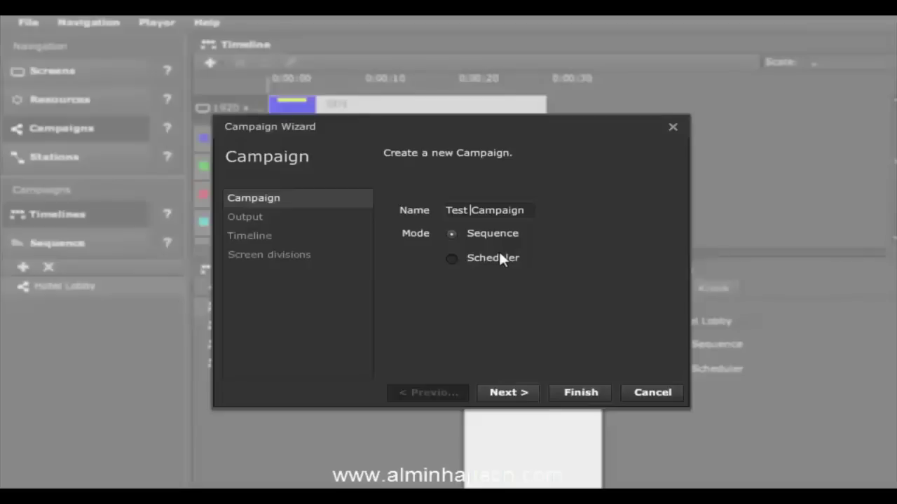
pyautogui.click(510, 394)
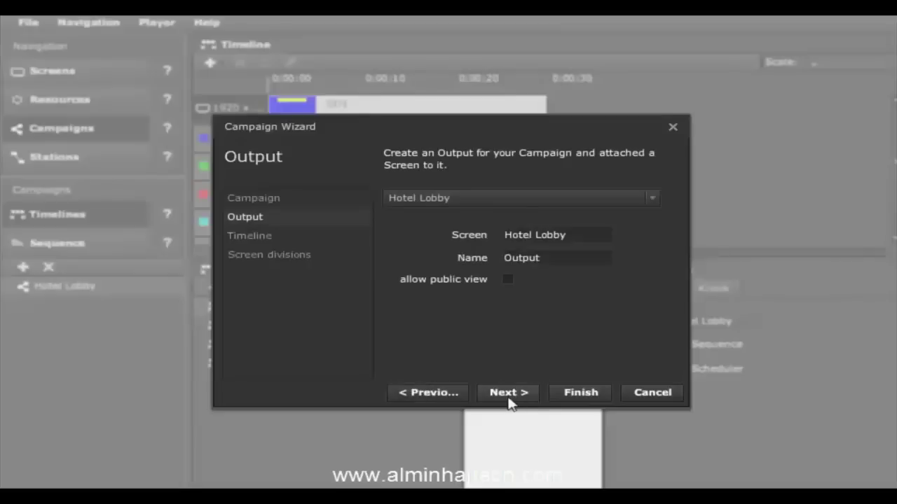
pyautogui.click(494, 197)
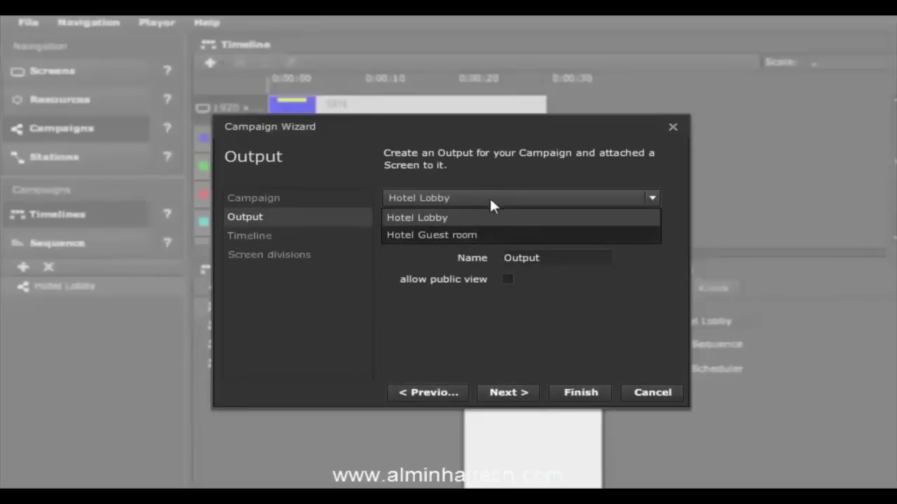
pyautogui.click(451, 236)
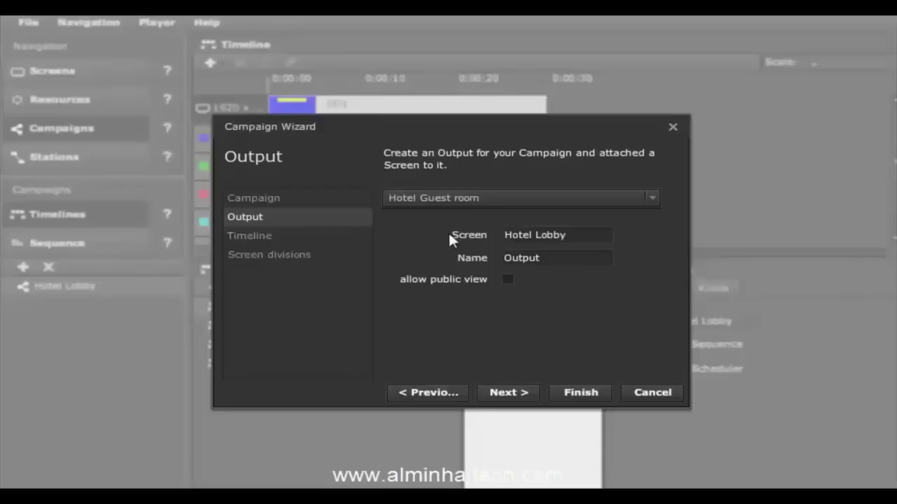
pyautogui.click(515, 394)
# Step: Name its timeline Timeline1, choose the sd4 four-zone layout, and finish the wizard
pyautogui.click(524, 208)
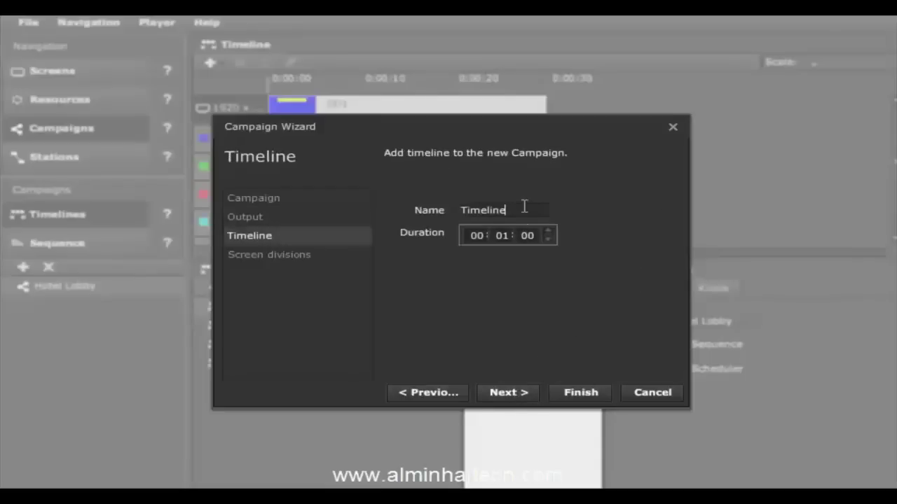
pyautogui.write('1')
pyautogui.click(510, 394)
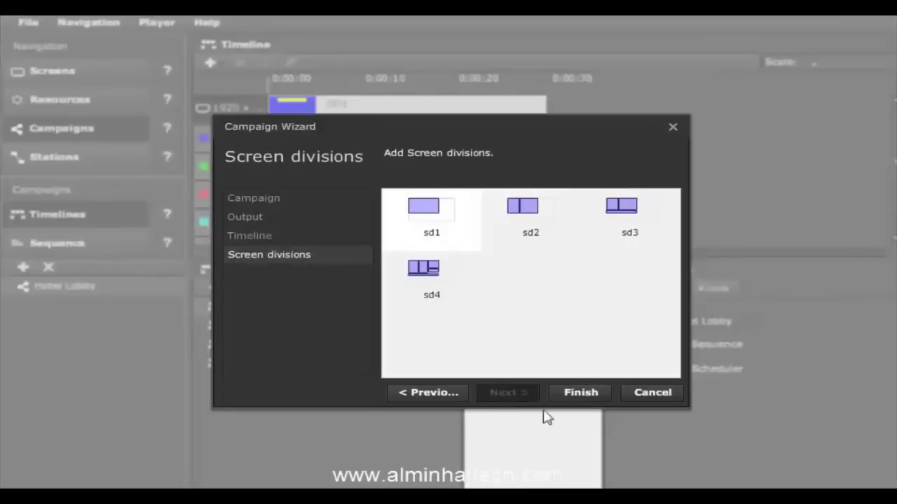
pyautogui.click(432, 278)
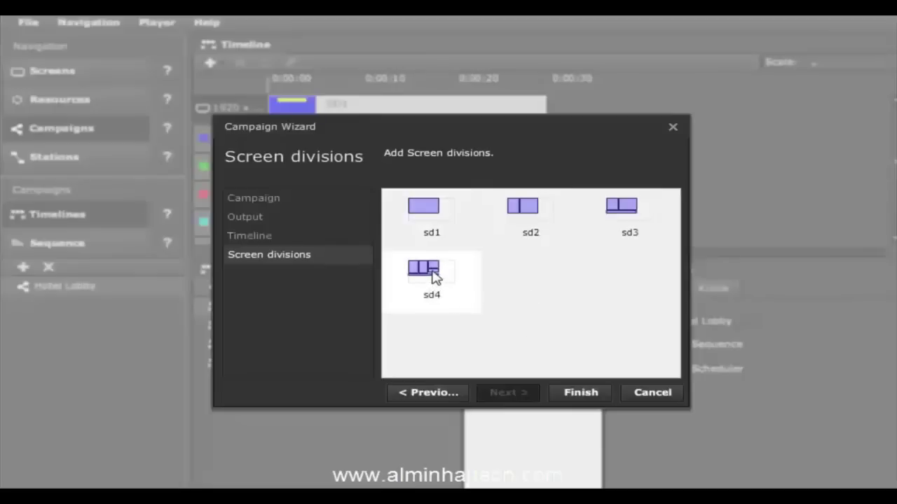
pyautogui.click(577, 397)
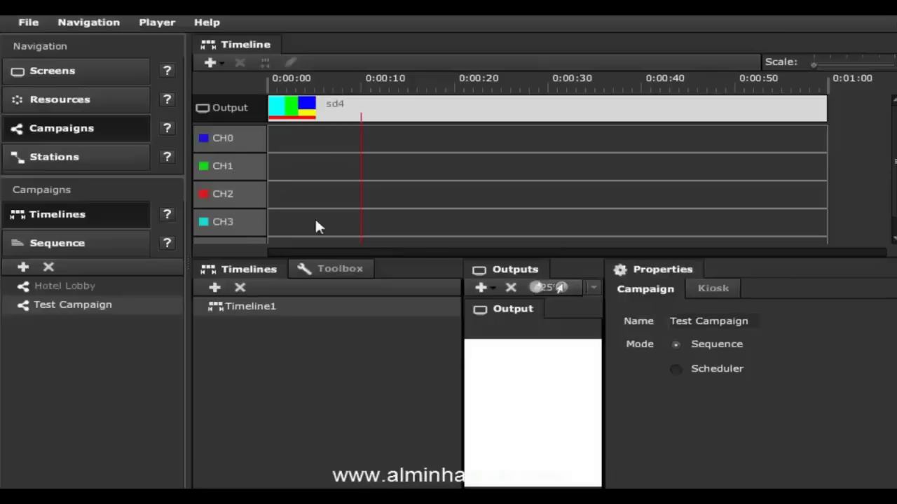
# Step: Preview the sd4 division's zones in a widened Outputs panel, then show the Toolbox resources
pyautogui.click(328, 117)
pyautogui.moveTo(604, 319); pyautogui.dragTo(788, 323)
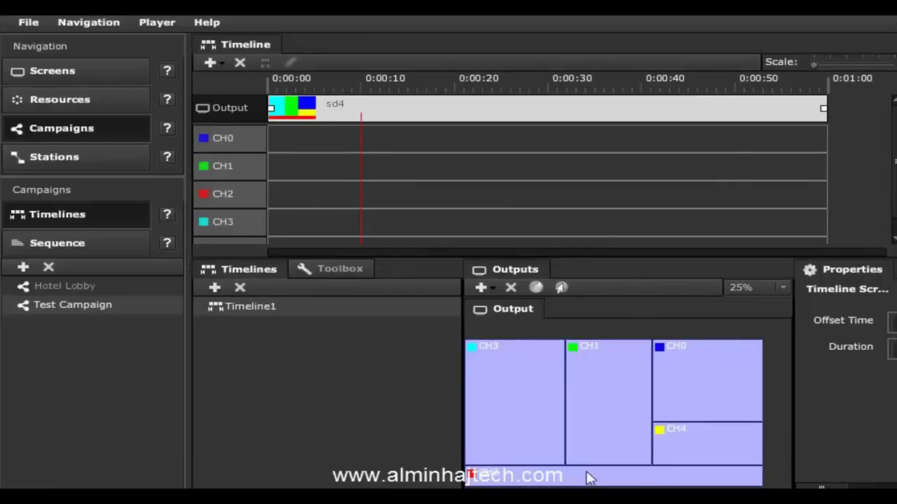
pyautogui.click(587, 478)
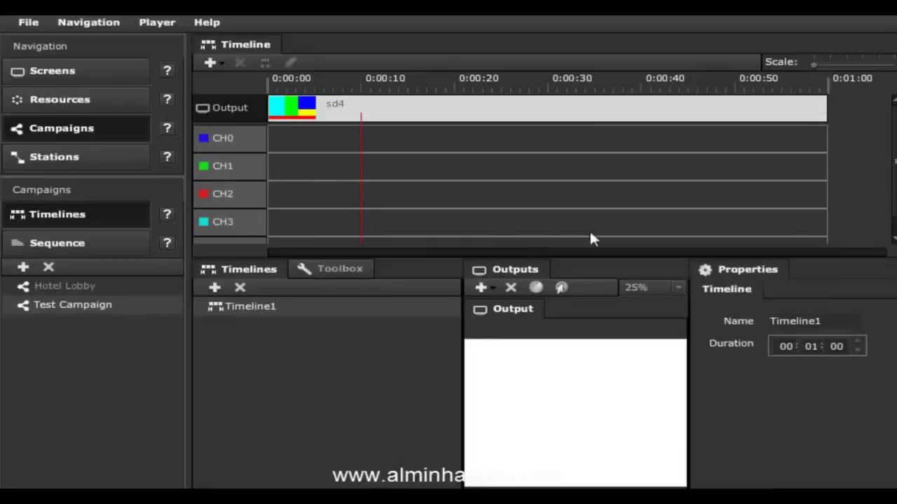
pyautogui.click(330, 271)
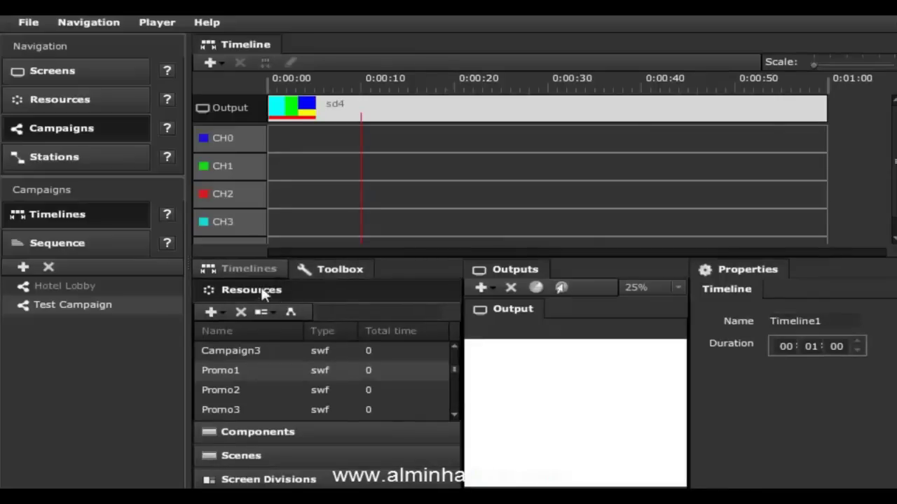
# Step: Place Promo1 on CH0 and review its Common (border, background, glow) and swf properties
pyautogui.moveTo(227, 371); pyautogui.dragTo(280, 139)
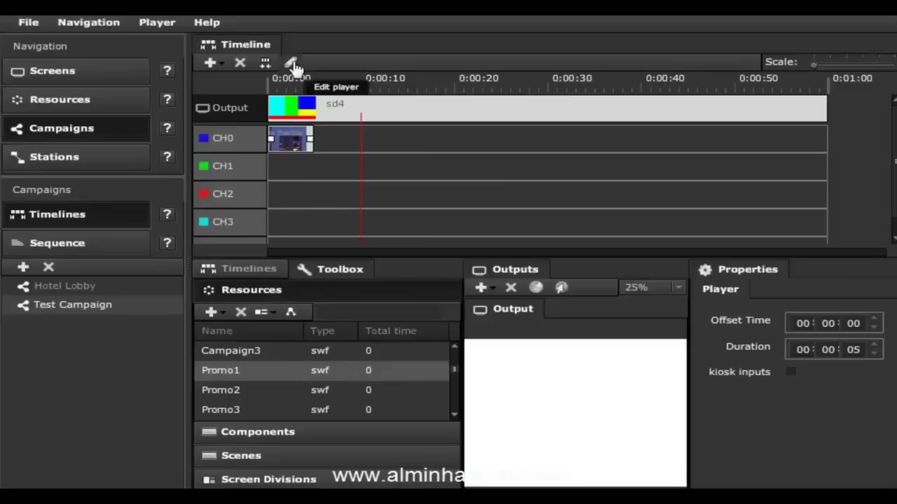
pyautogui.click(295, 65)
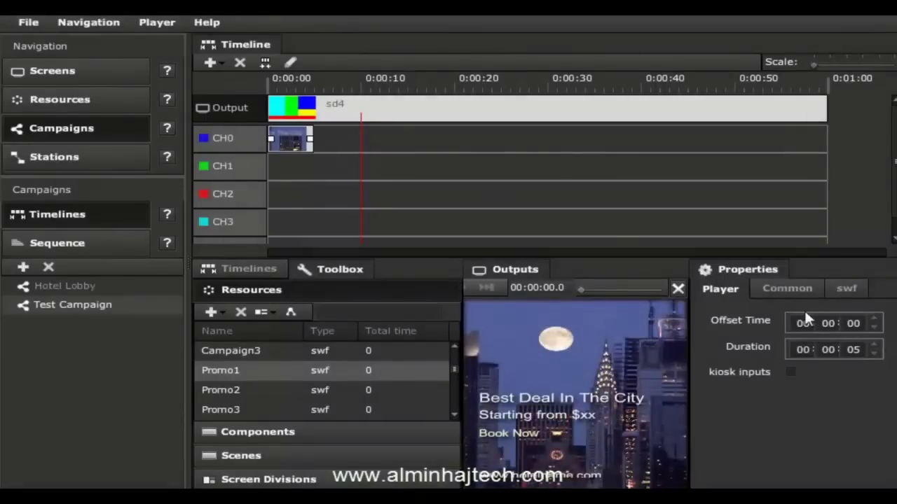
pyautogui.click(791, 284)
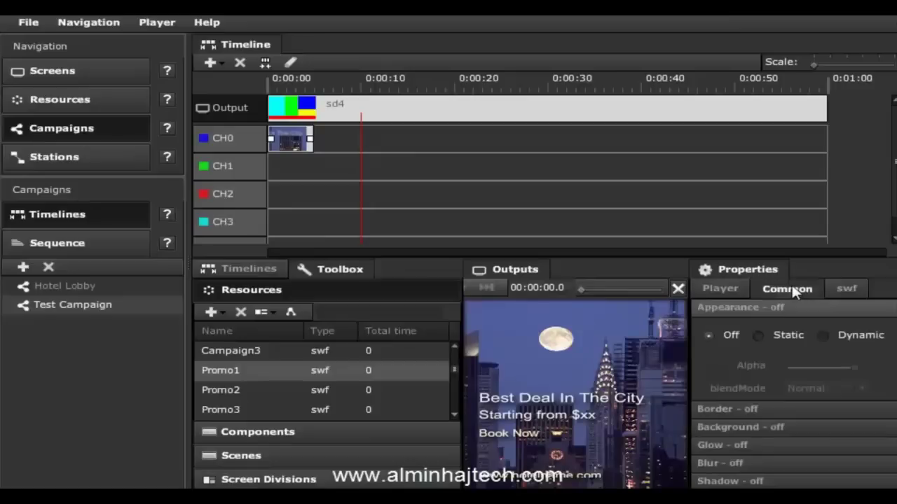
pyautogui.click(759, 410)
pyautogui.click(752, 429)
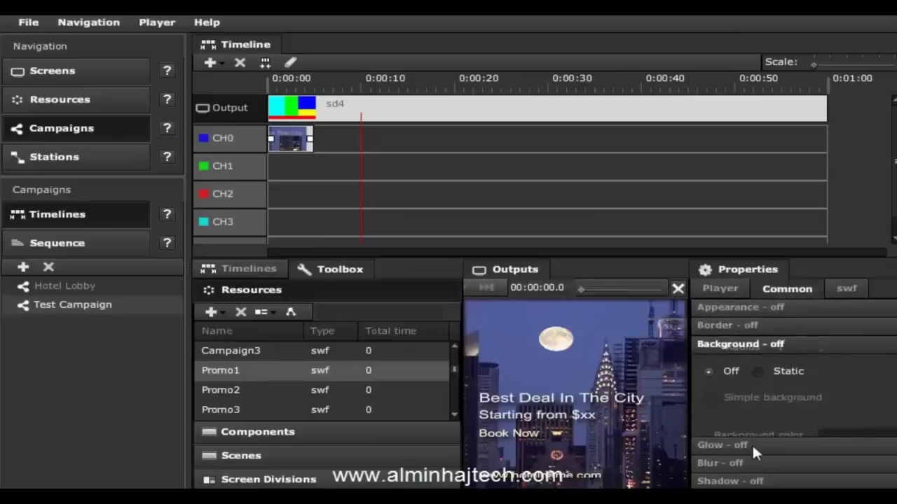
pyautogui.click(751, 445)
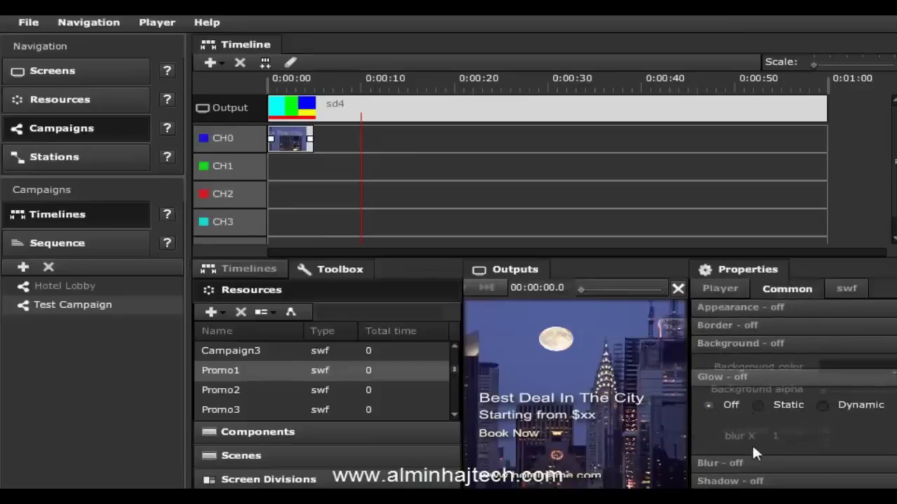
pyautogui.click(841, 292)
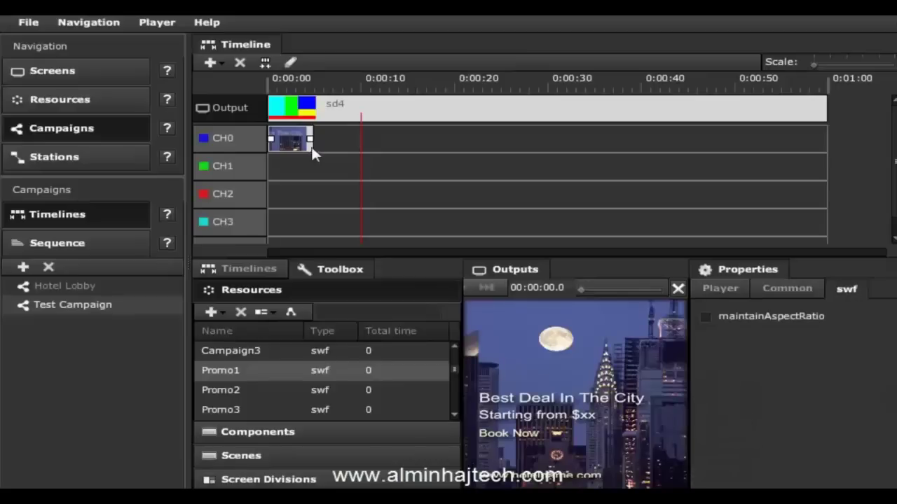
# Step: Set both the Promo1 clip and the sd4 division to end at 0:00:30
pyautogui.moveTo(312, 139); pyautogui.dragTo(547, 141)
pyautogui.click(771, 118)
pyautogui.click(803, 119)
pyautogui.moveTo(825, 108); pyautogui.dragTo(545, 111)
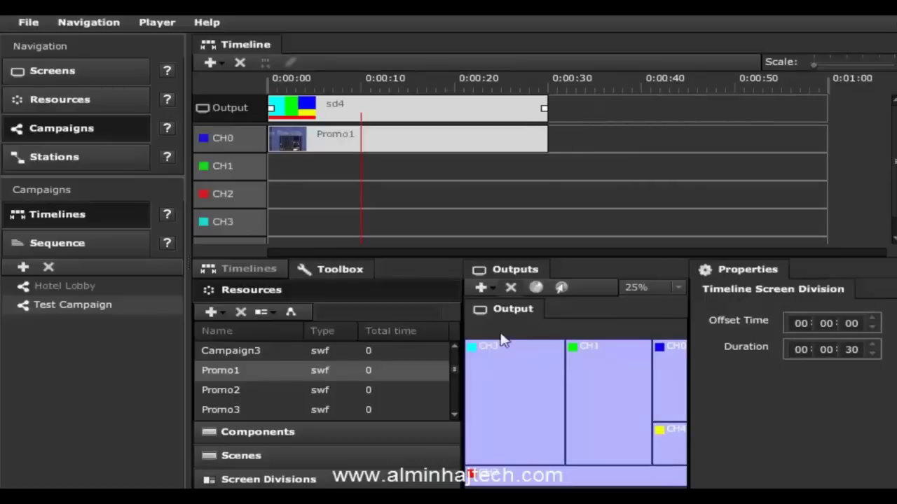
# Step: Add the sd1 screen division from the Toolbox onto the Output row right after sd4
pyautogui.click(298, 454)
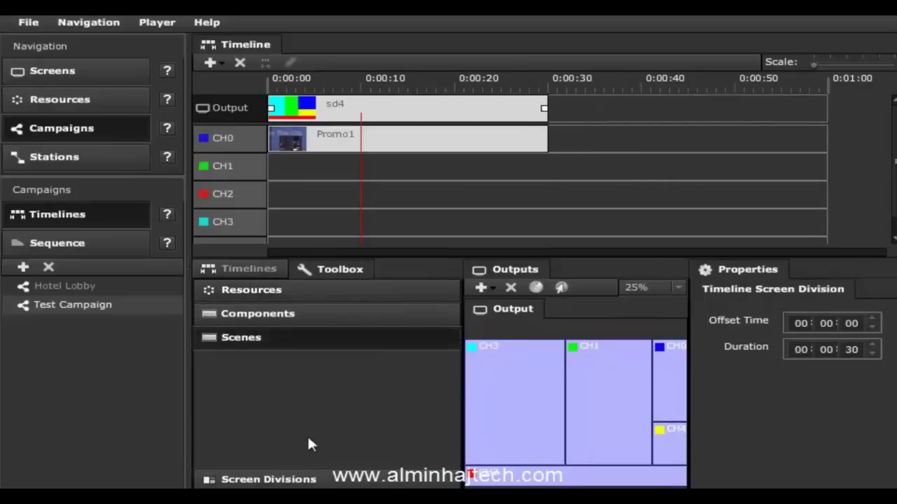
pyautogui.click(298, 481)
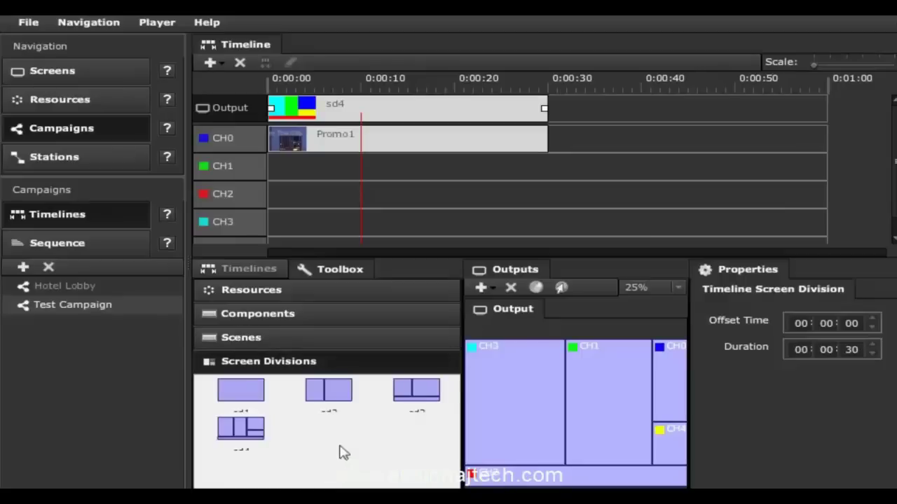
pyautogui.moveTo(249, 399); pyautogui.dragTo(616, 110)
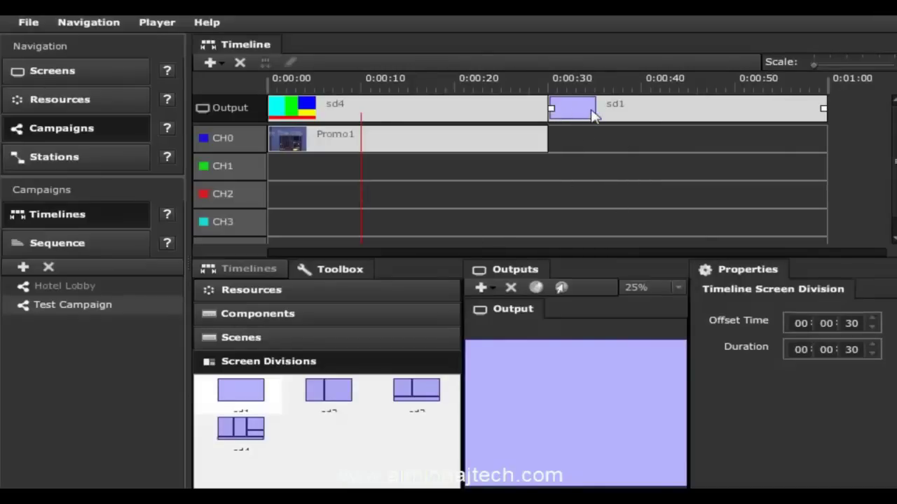
# Step: Assign CH0 and CH1 to the sd1 full-screen output area
pyautogui.click(210, 138)
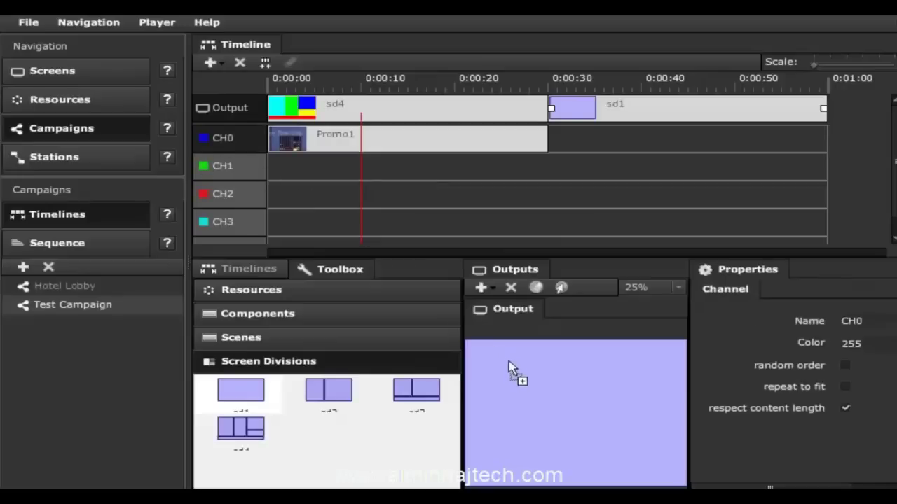
pyautogui.moveTo(508, 371); pyautogui.dragTo(508, 372)
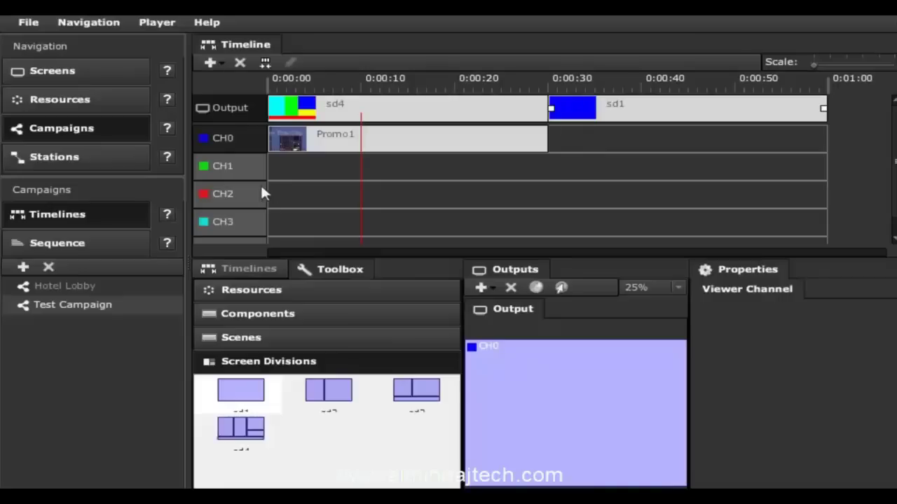
pyautogui.moveTo(220, 165); pyautogui.dragTo(526, 366)
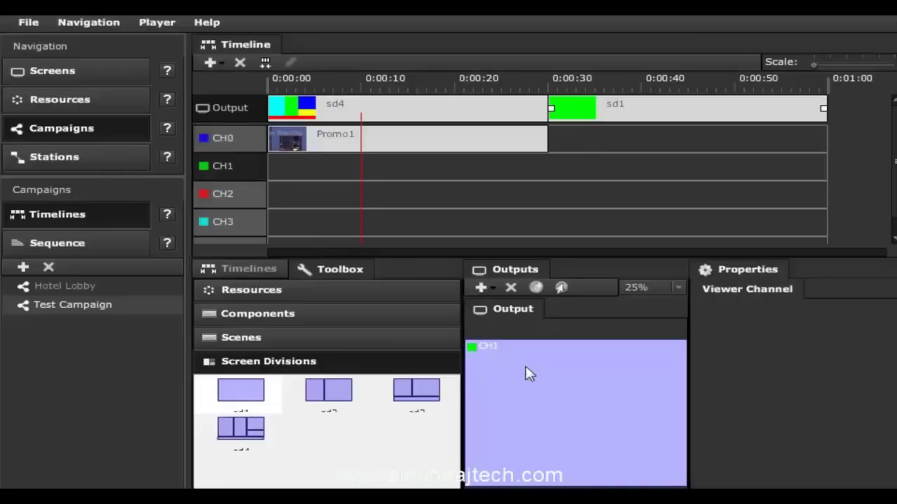
# Step: Delete the sd1 layout block and put the sd3 layout in its place
pyautogui.click(659, 118)
pyautogui.rightClick(656, 116)
pyautogui.click(683, 121)
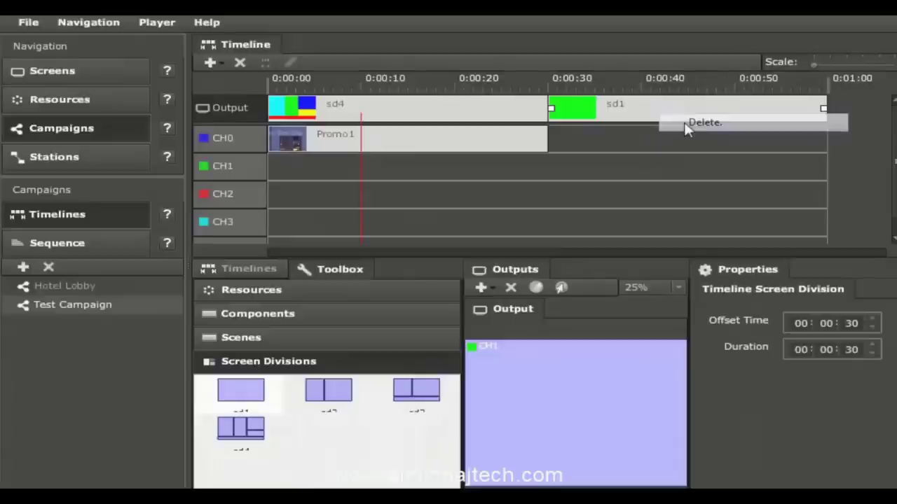
pyautogui.click(418, 282)
pyautogui.moveTo(412, 398); pyautogui.dragTo(595, 120)
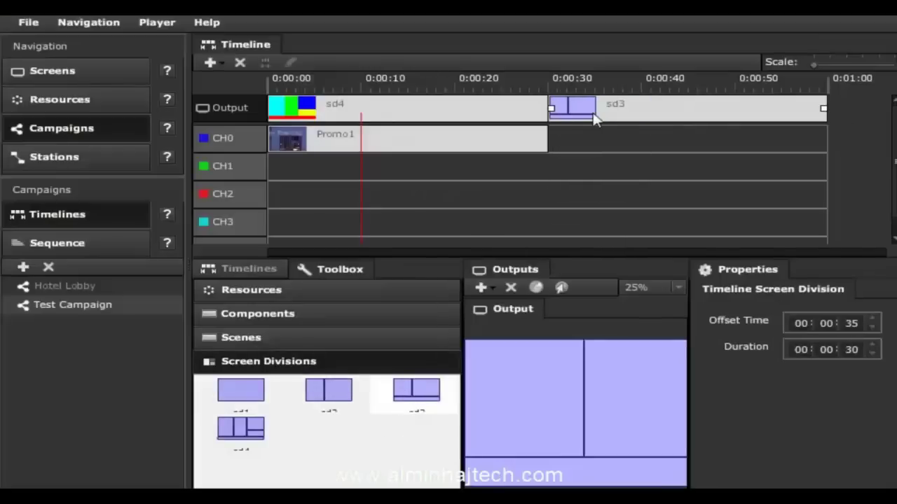
# Step: Map CH0 to sd3's left area, CH1 to the right and CH2 along the bottom
pyautogui.moveTo(212, 135); pyautogui.dragTo(552, 362)
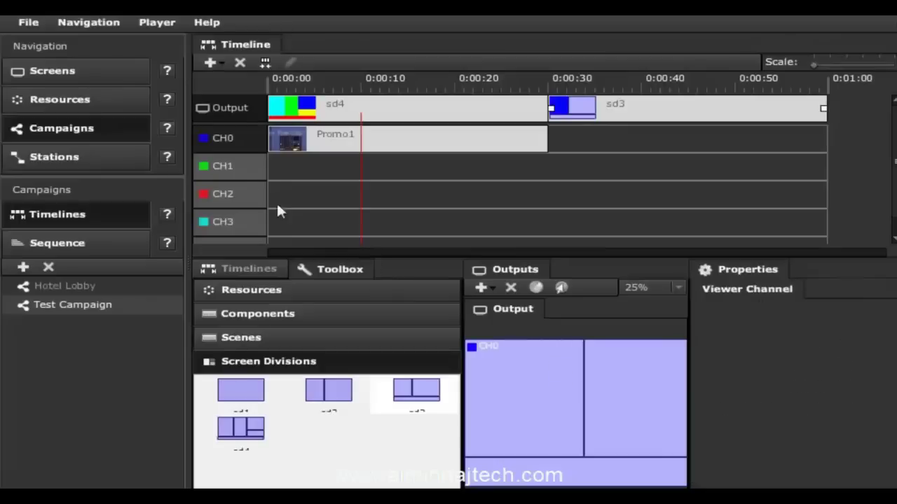
pyautogui.moveTo(221, 170); pyautogui.dragTo(627, 380)
pyautogui.moveTo(214, 199); pyautogui.dragTo(568, 476)
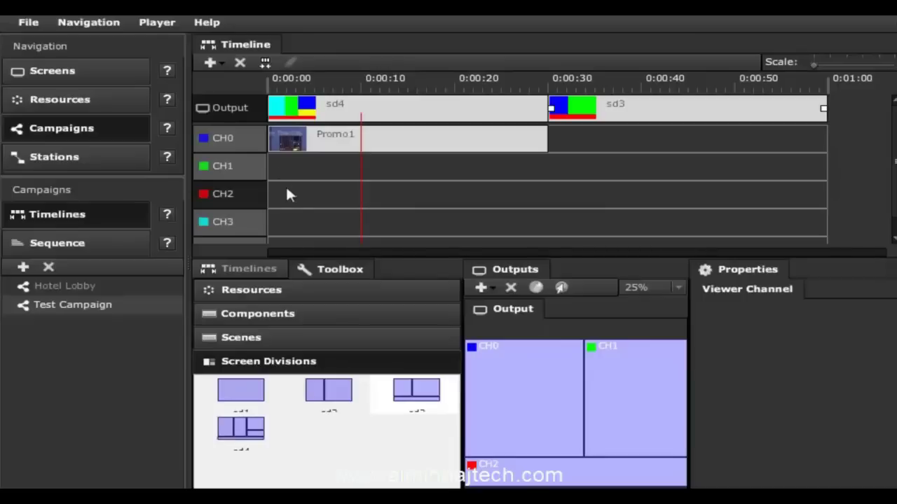
pyautogui.click(310, 316)
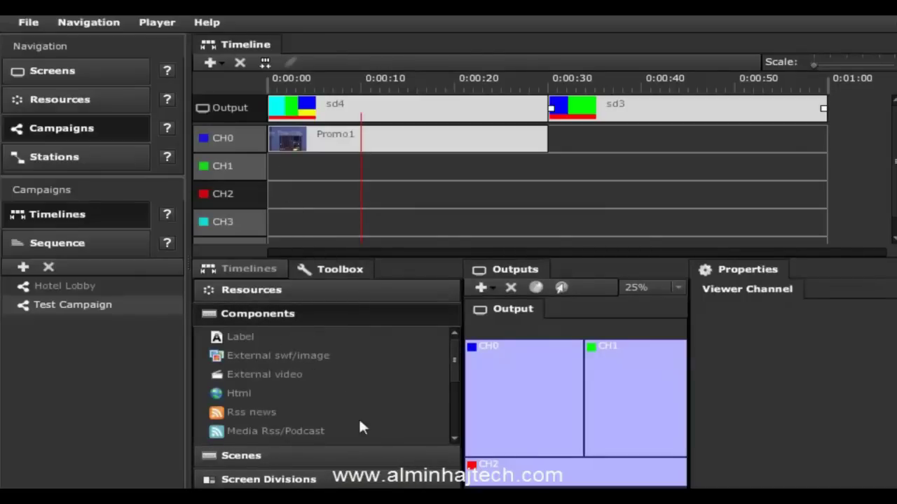
pyautogui.click(454, 439)
pyautogui.click(453, 439)
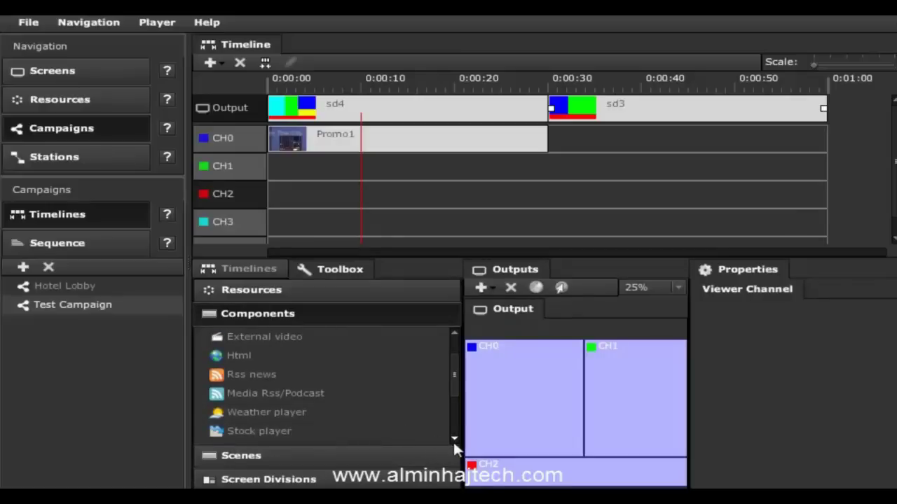
# Step: Switch the lower-left panel to the Timelines tab listing Timeline1
pyautogui.click(454, 438)
pyautogui.click(454, 438)
pyautogui.click(454, 439)
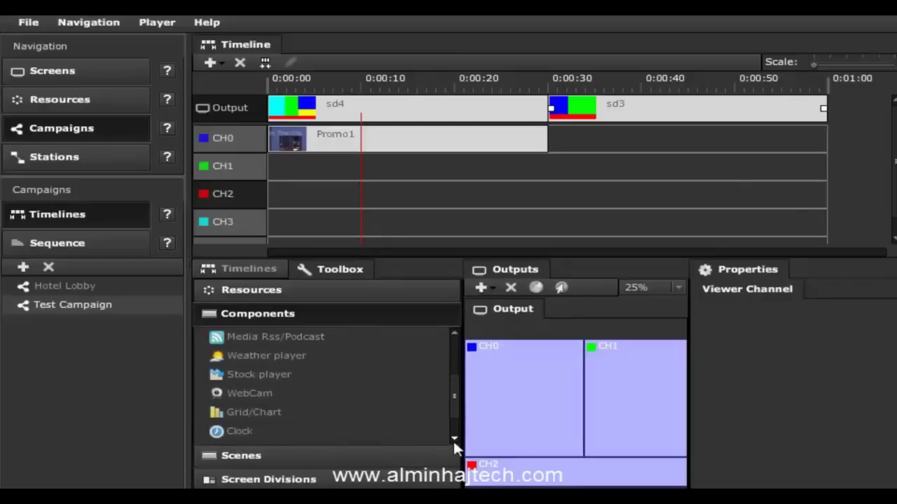
pyautogui.click(453, 438)
pyautogui.click(453, 438)
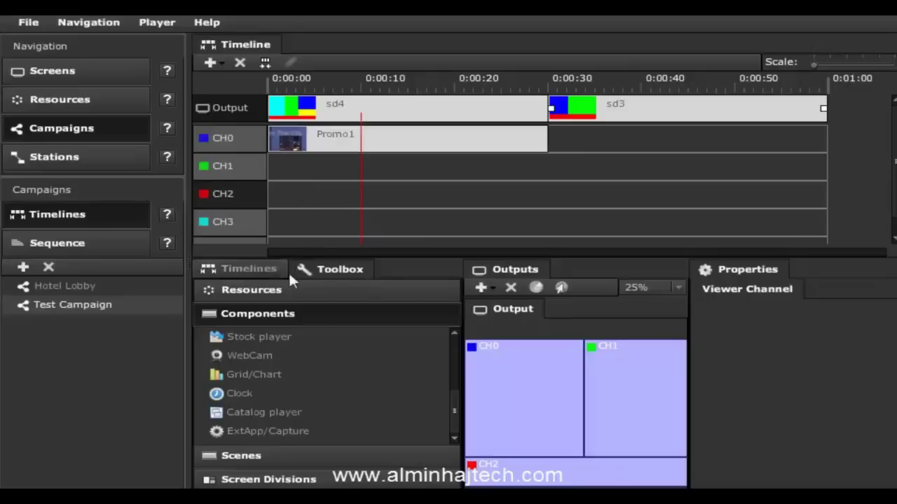
pyautogui.click(254, 269)
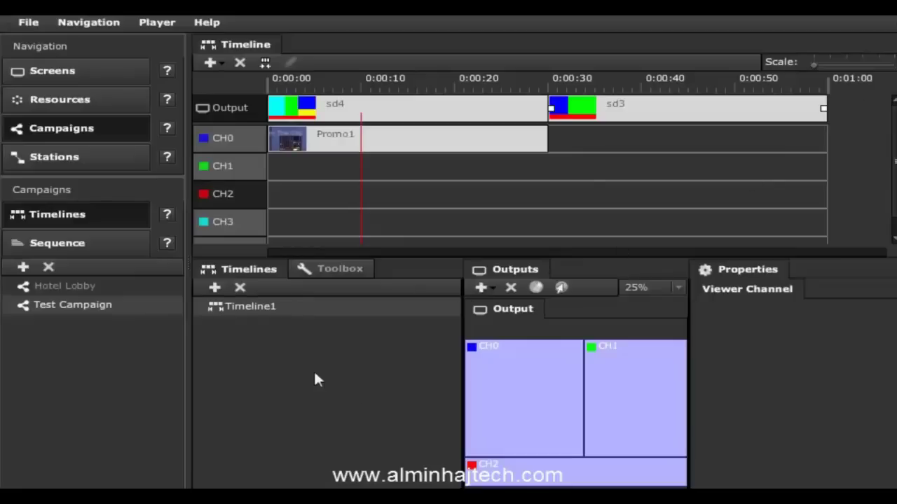
# Step: Create a new timeline named Timeline2 in the Timeline Wizard
pyautogui.click(214, 287)
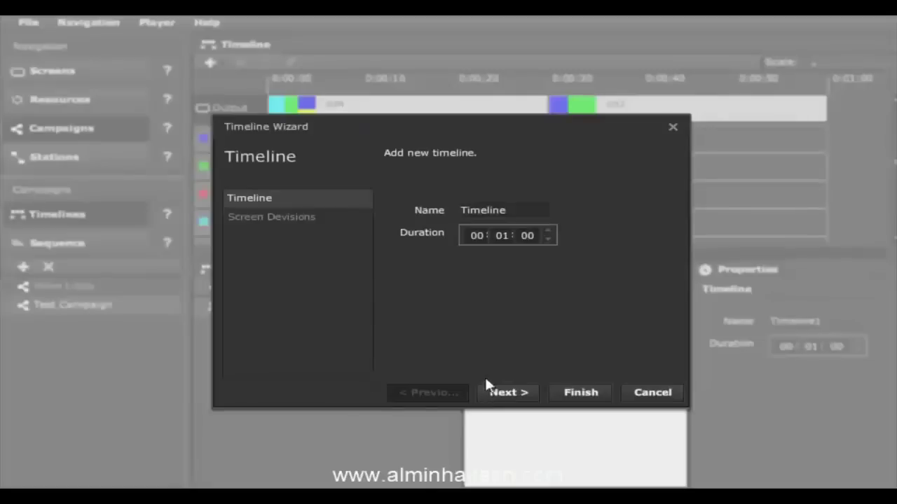
pyautogui.write('2')
pyautogui.click(597, 392)
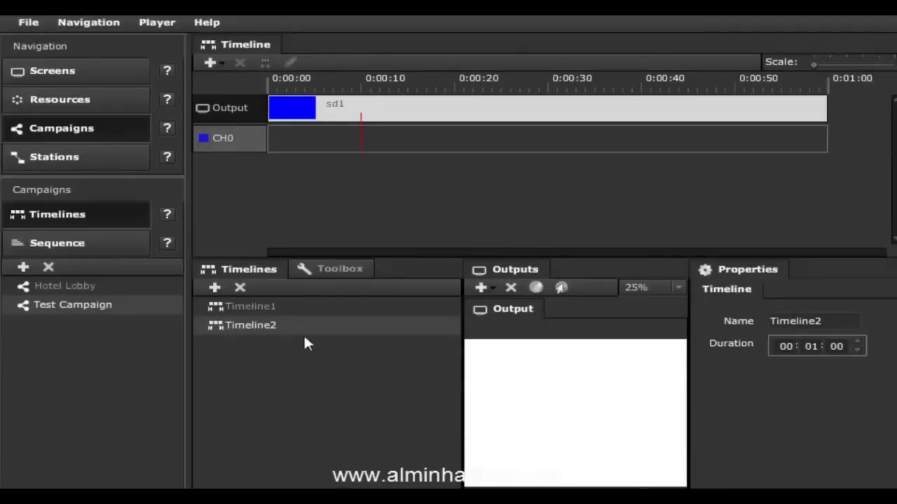
# Step: Compare Timeline1 and Timeline2 and check Test Campaign's settings
pyautogui.click(271, 305)
pyautogui.click(258, 324)
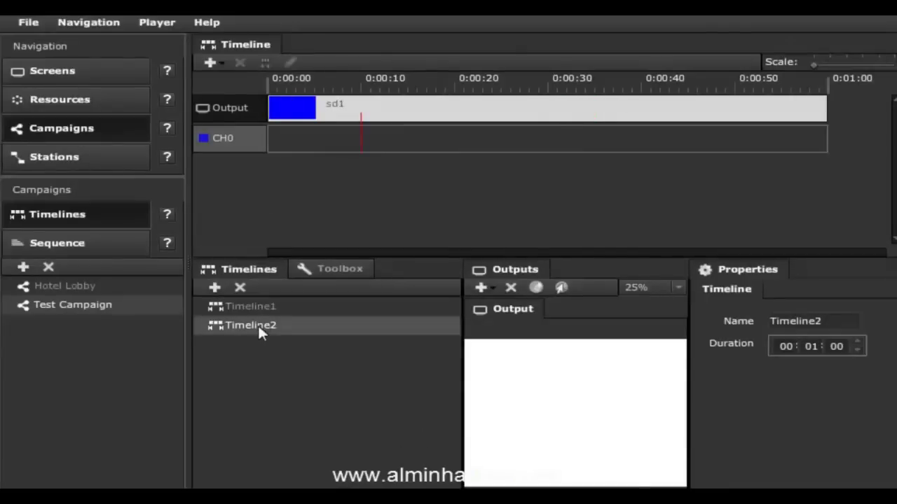
pyautogui.click(264, 309)
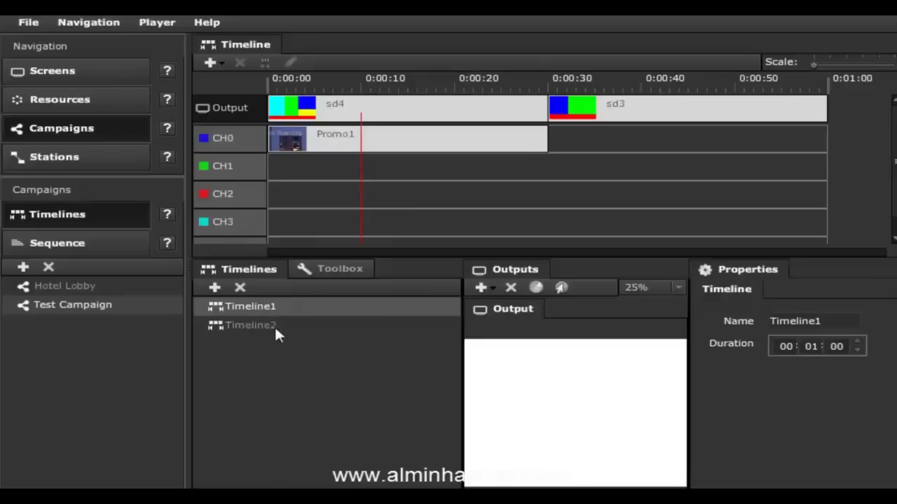
pyautogui.click(274, 325)
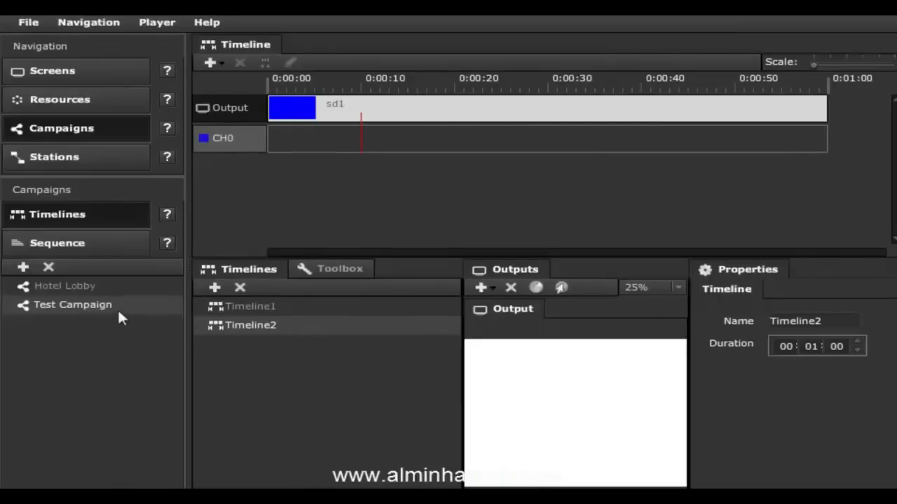
pyautogui.click(93, 312)
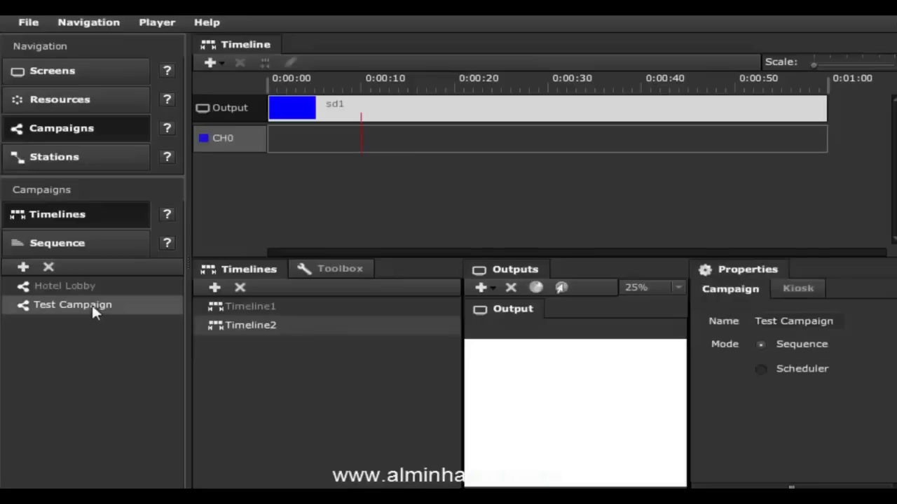
pyautogui.click(271, 313)
pyautogui.click(271, 321)
pyautogui.click(268, 308)
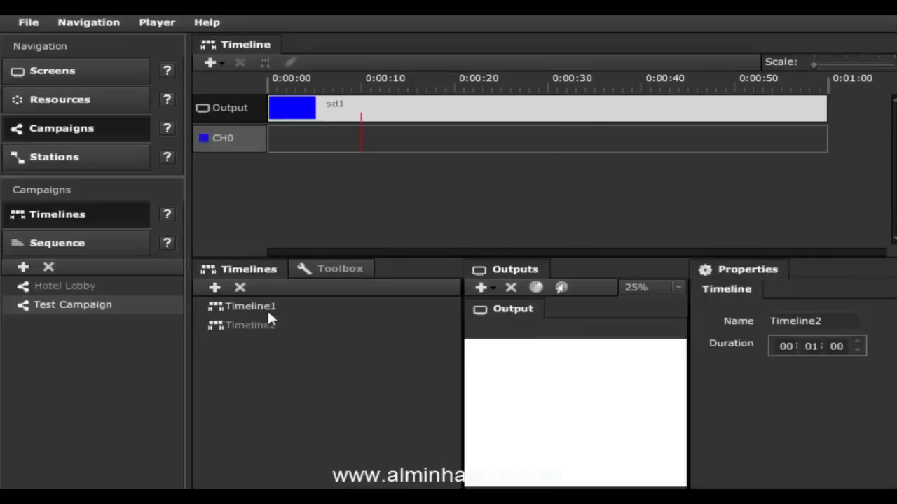
pyautogui.click(79, 242)
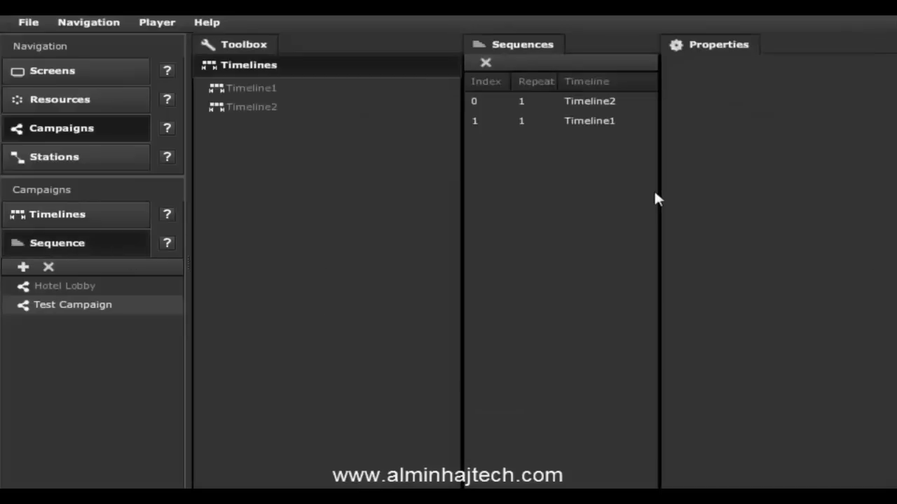
# Step: Reorder the sequence and add a second Timeline2 so it plays Timeline2, Timeline1, Timeline2
pyautogui.click(590, 103)
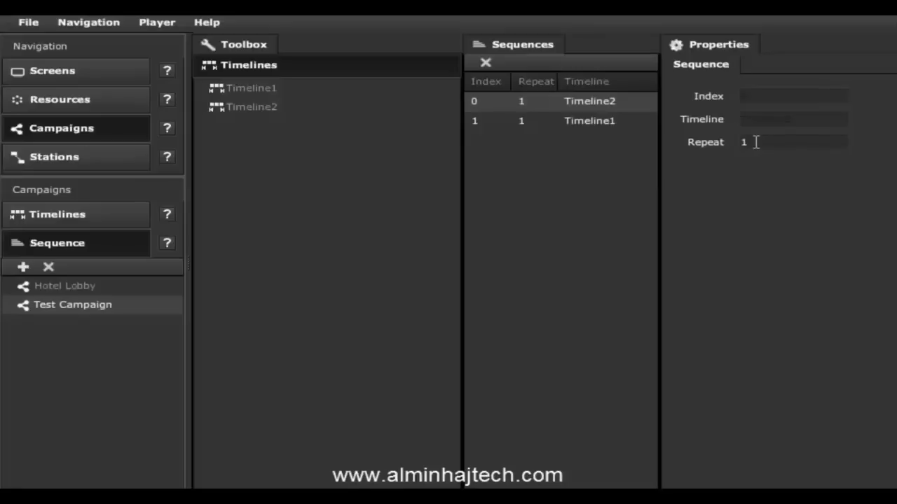
pyautogui.click(606, 120)
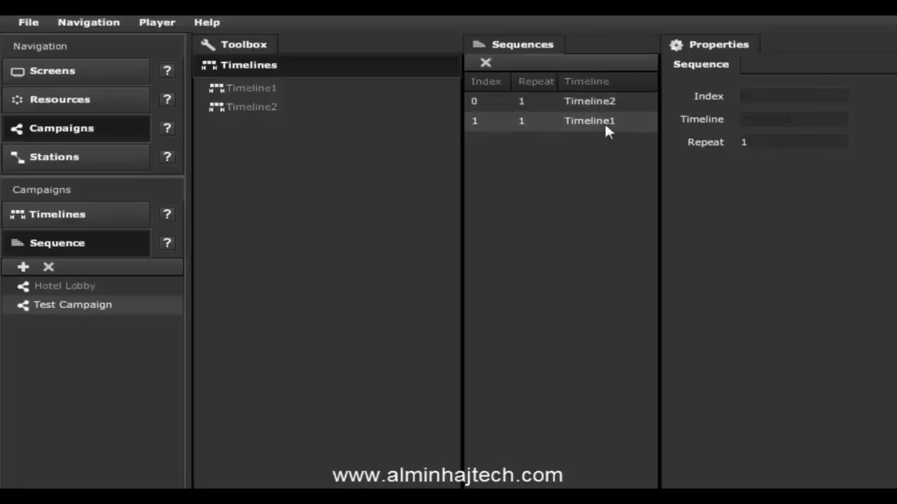
pyautogui.moveTo(589, 122); pyautogui.dragTo(589, 103)
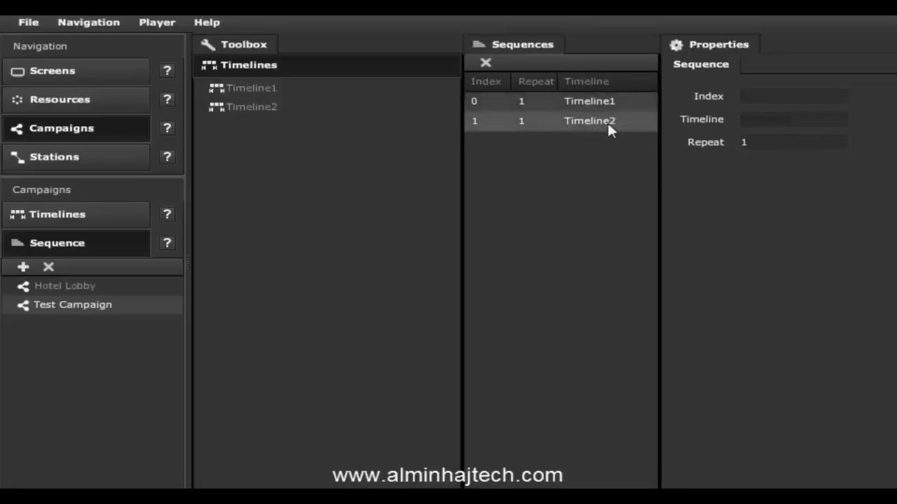
pyautogui.click(615, 126)
pyautogui.click(607, 103)
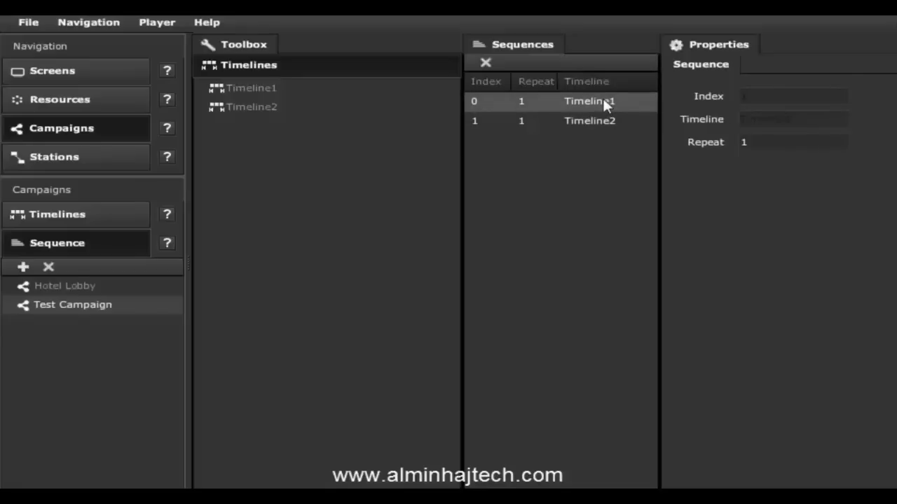
pyautogui.click(614, 125)
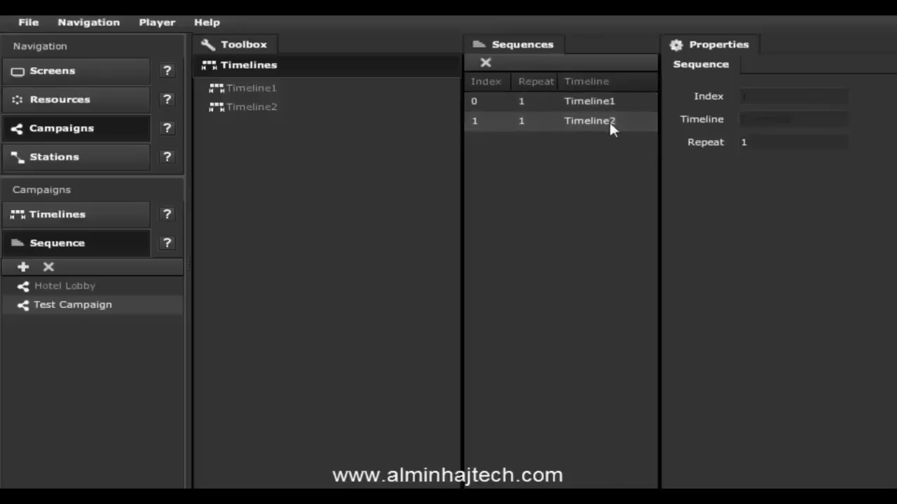
pyautogui.moveTo(255, 116); pyautogui.dragTo(594, 172)
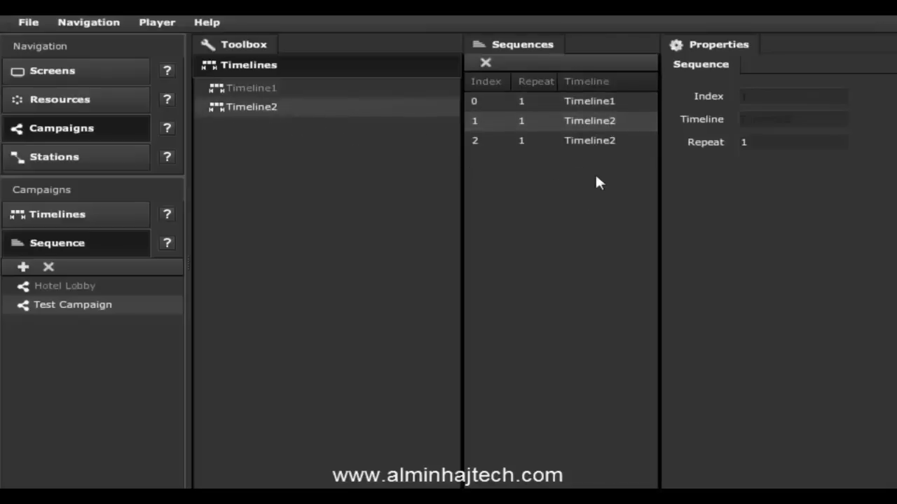
pyautogui.moveTo(614, 104); pyautogui.dragTo(614, 133)
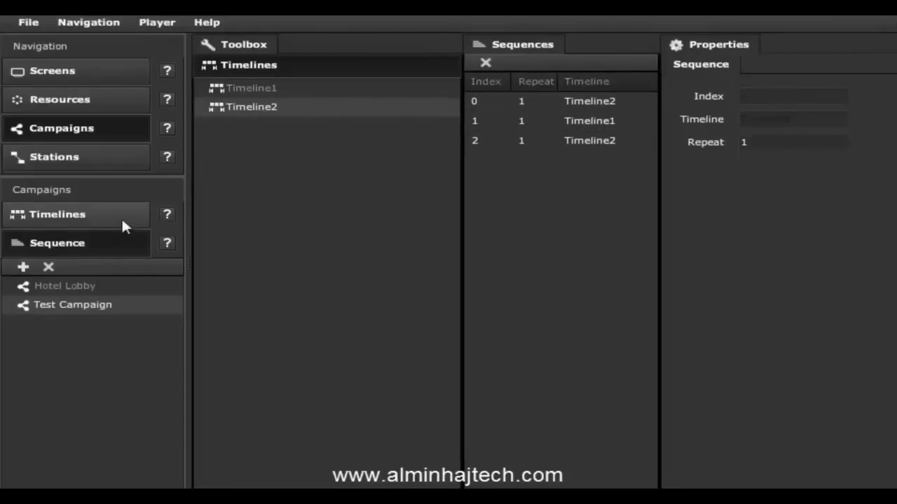
pyautogui.click(77, 219)
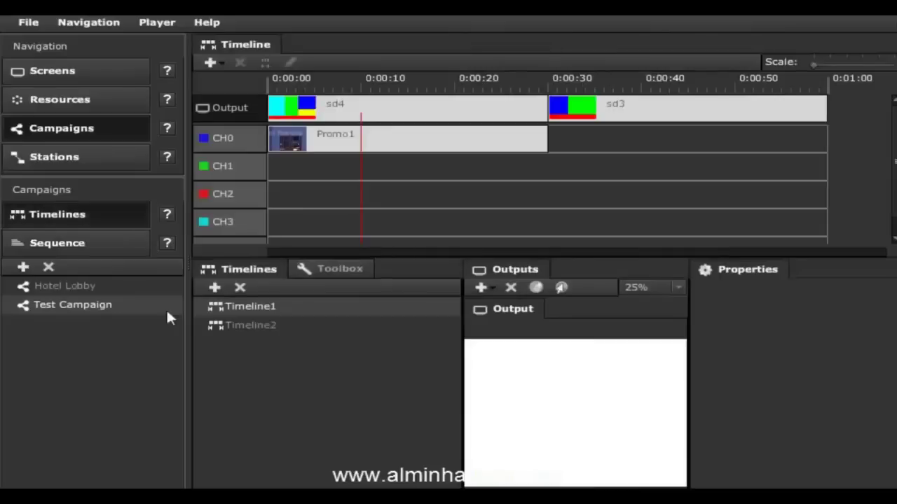
# Step: Set Test Campaign to Scheduler mode and add a once-only Timeline1 rule for 04/28/2010 at 00:53
pyautogui.click(83, 305)
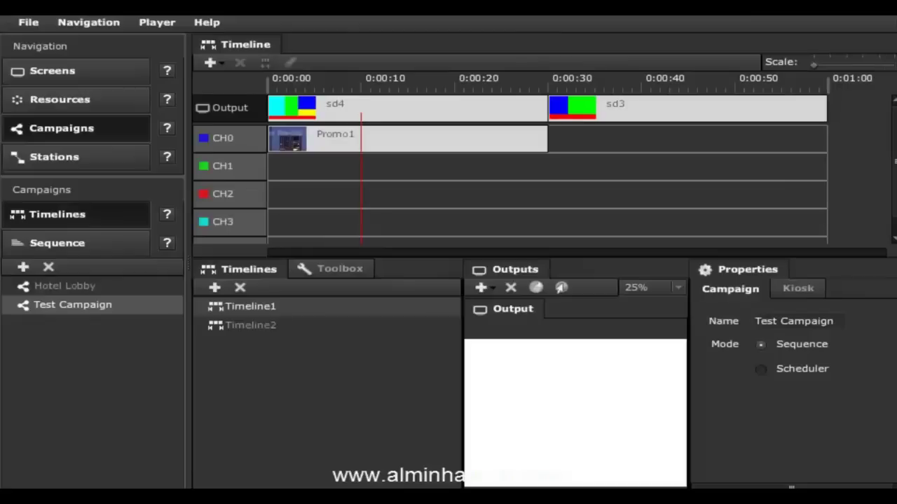
pyautogui.click(810, 369)
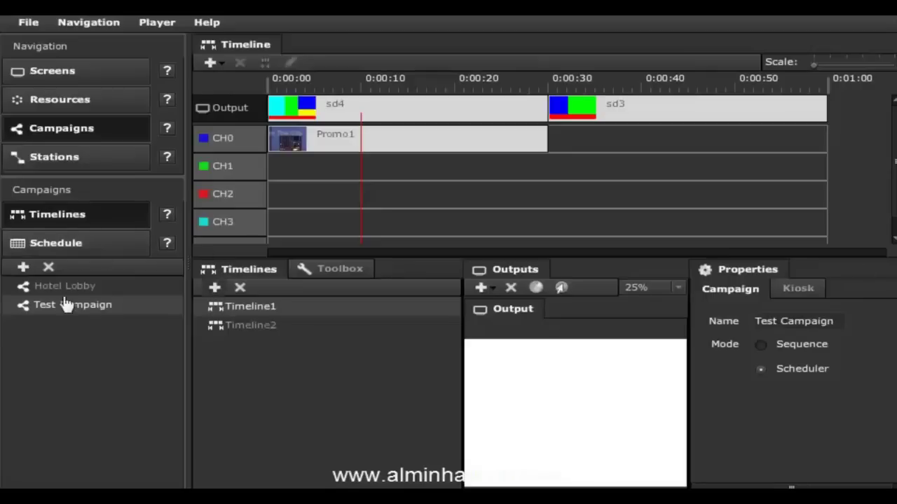
pyautogui.click(63, 242)
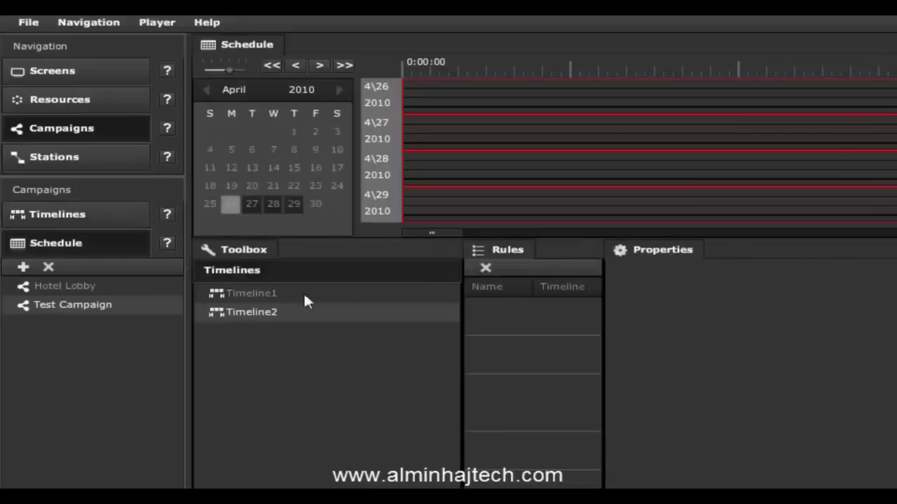
pyautogui.moveTo(262, 299); pyautogui.dragTo(552, 172)
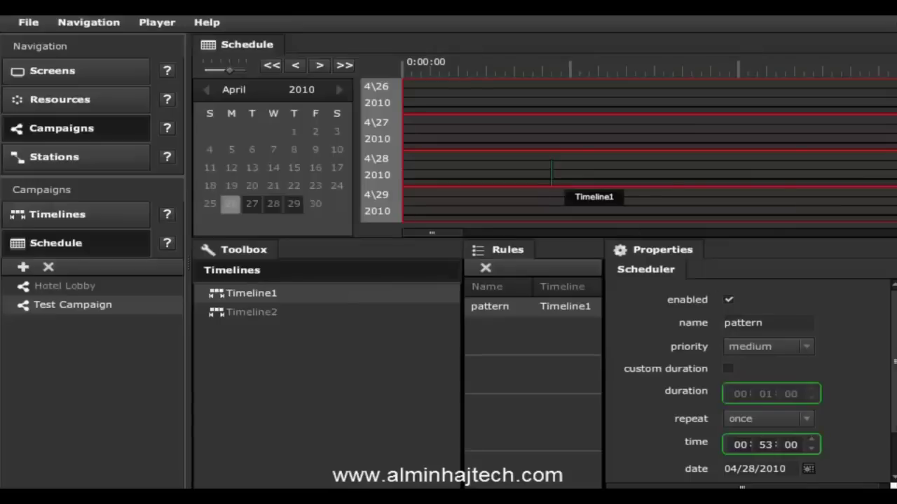
pyautogui.scroll(-2, 736, 424)
pyautogui.click(756, 368)
pyautogui.click(757, 368)
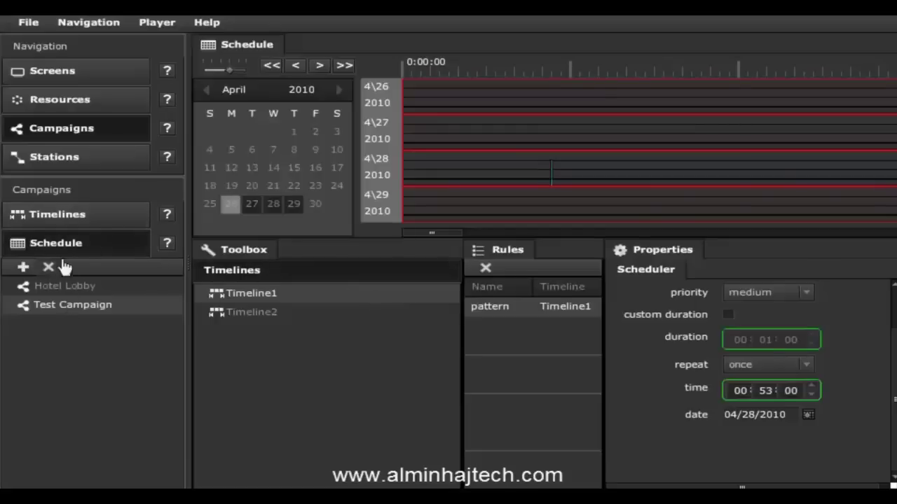
pyautogui.click(63, 214)
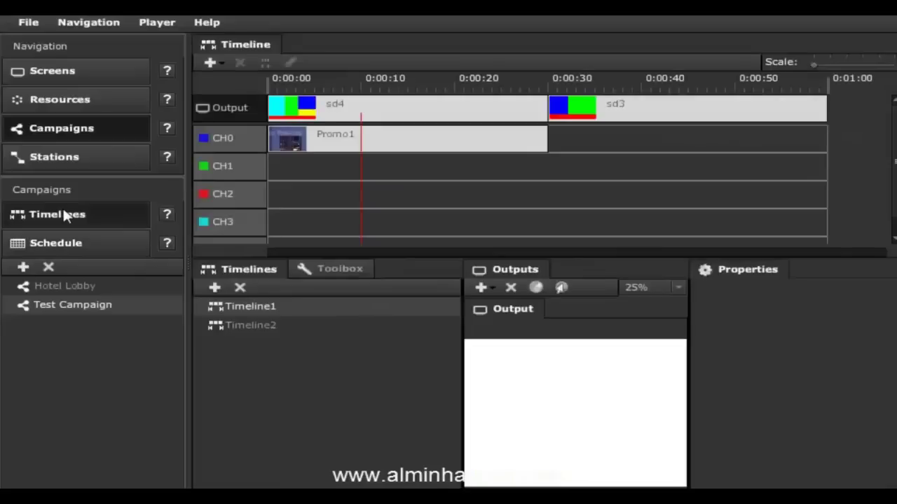
# Step: Set Test Campaign's mode back to Sequence and go to the Stations workspace
pyautogui.click(71, 304)
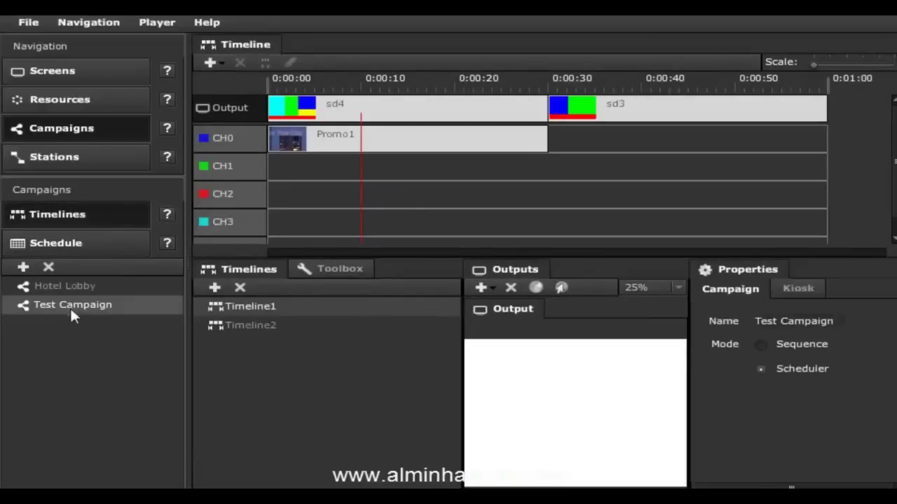
pyautogui.click(805, 342)
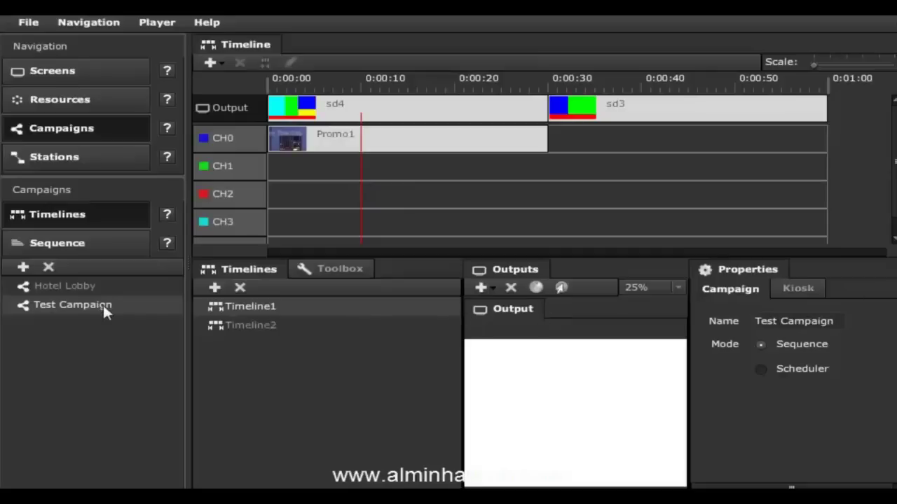
pyautogui.click(94, 164)
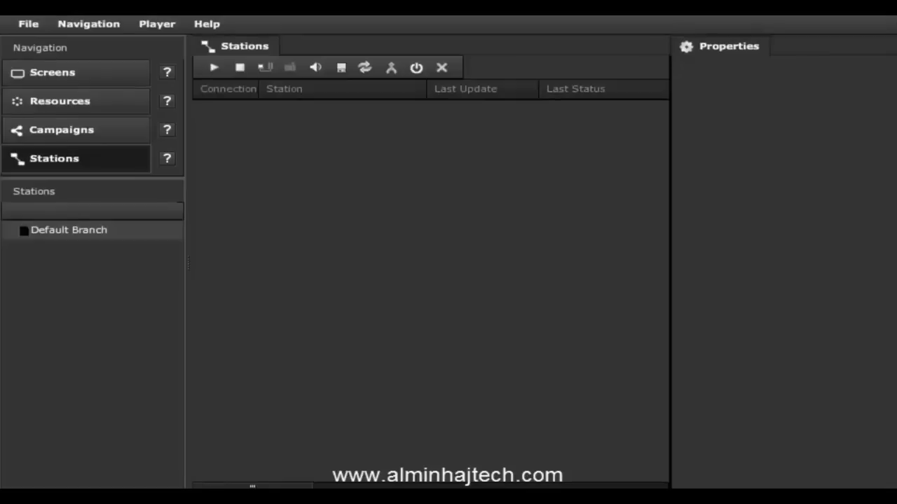
# Step: Save the campaign changes with File > Save (upload), confirming Save in the prompt
pyautogui.click(29, 24)
pyautogui.click(47, 61)
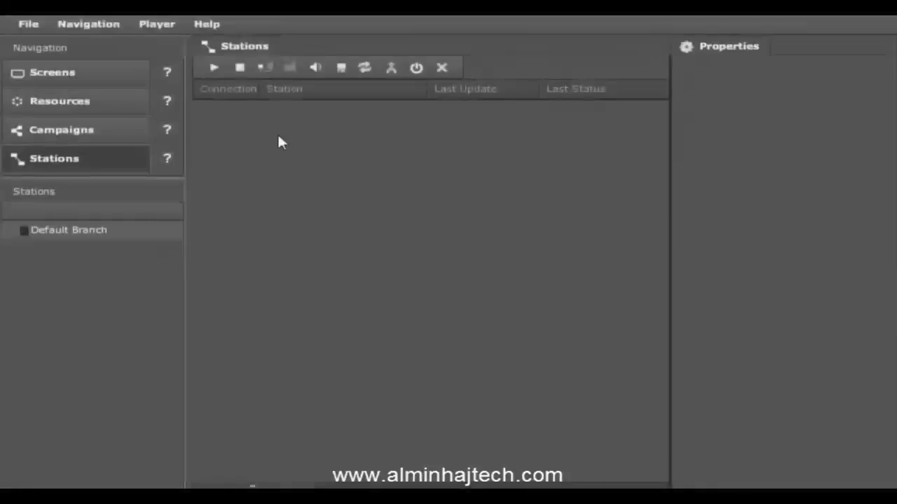
pyautogui.click(519, 321)
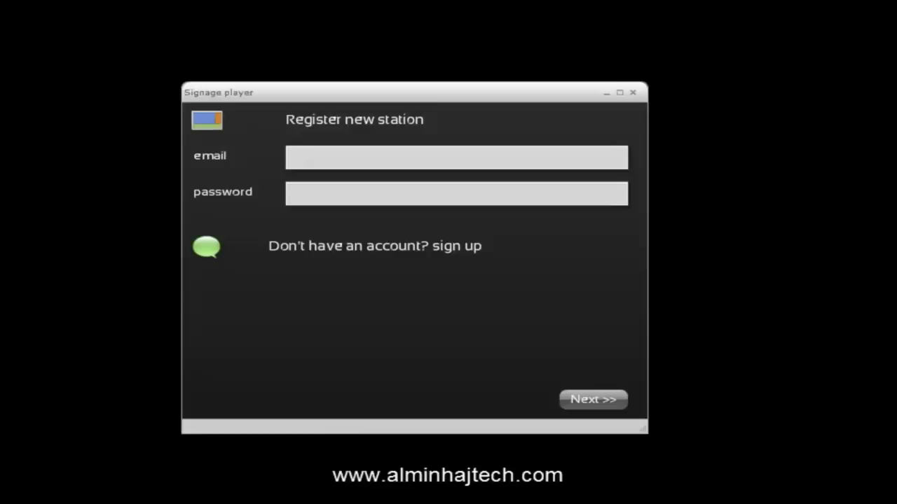
# Step: Sign in to the Signage player with the account e-mail and password
pyautogui.click(384, 156)
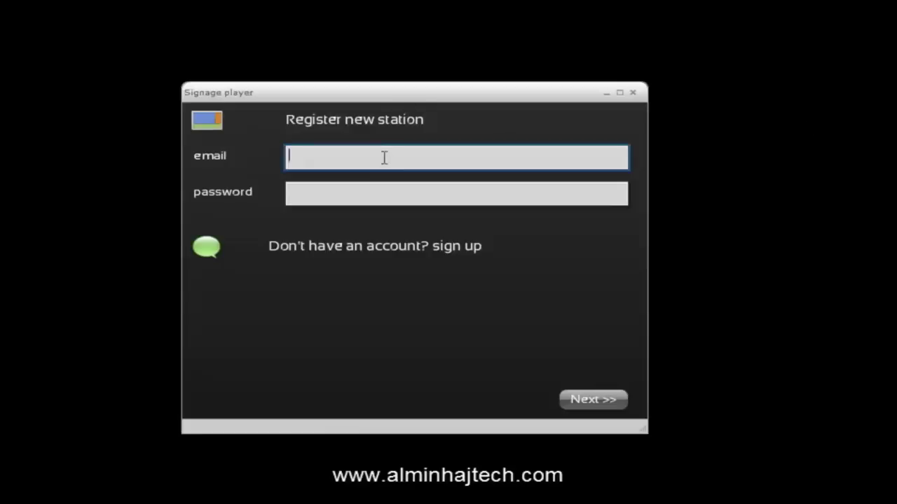
pyautogui.hotkey('ctrl', 'v')
pyautogui.click(389, 189)
pyautogui.write('******')
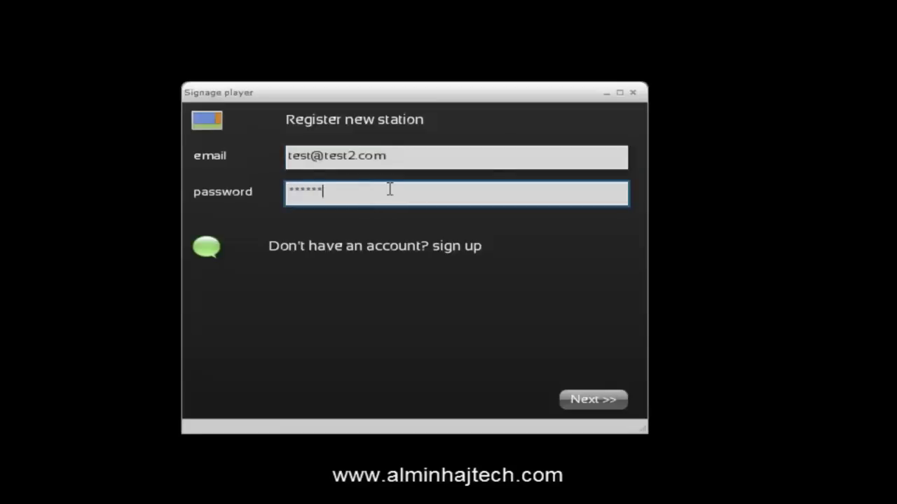
pyautogui.click(583, 402)
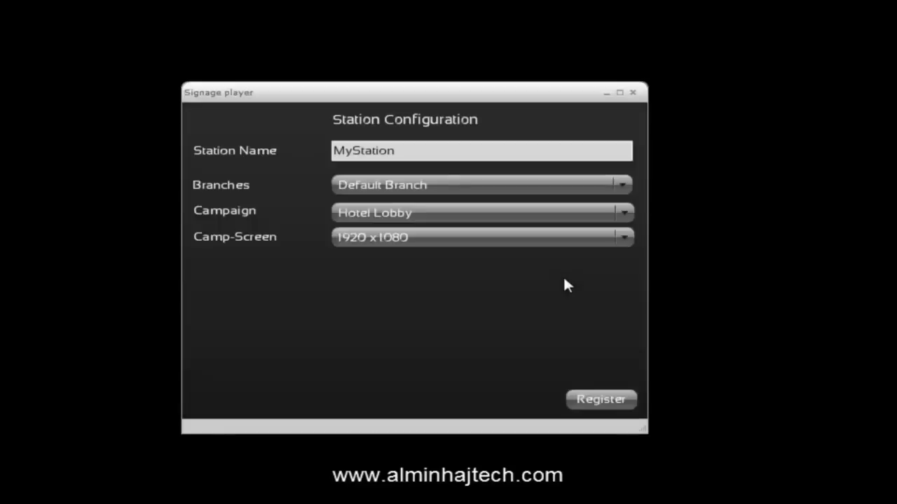
# Step: Assign Test Campaign, rename the station to 'Test Hotel', and register it
pyautogui.click(415, 214)
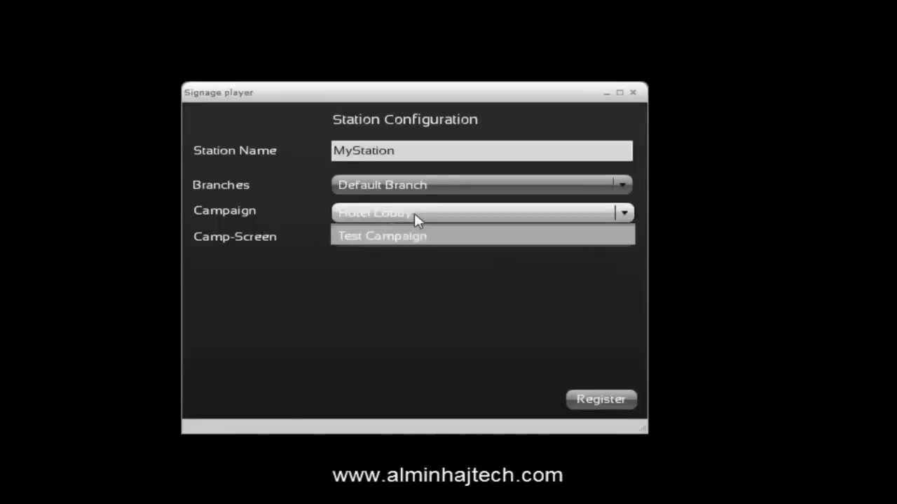
pyautogui.click(400, 252)
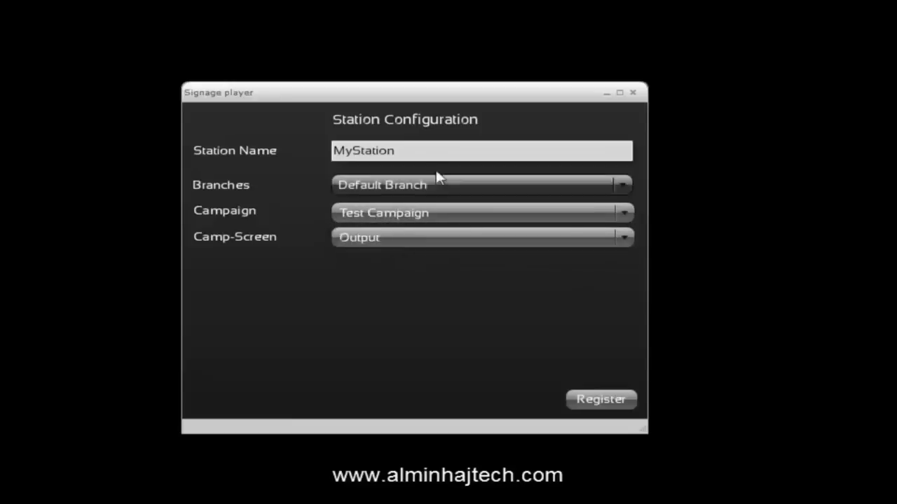
pyautogui.doubleClick(442, 148)
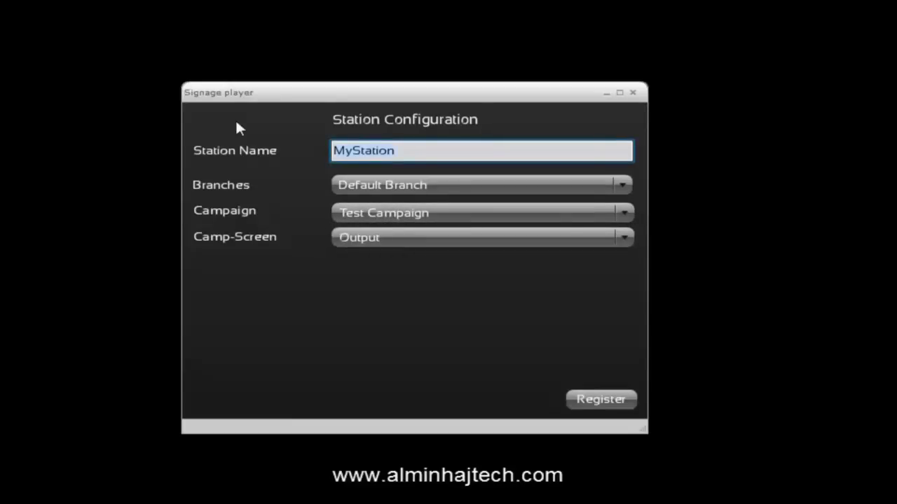
pyautogui.write('Test Hotel')
pyautogui.click(599, 401)
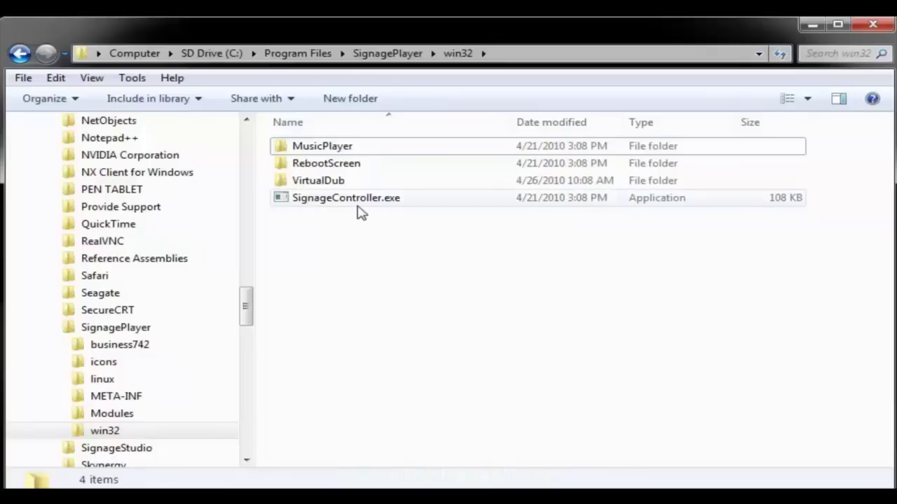
# Step: Launch SignageController.exe from C:\Program Files\SignagePlayer\win32
pyautogui.doubleClick(362, 203)
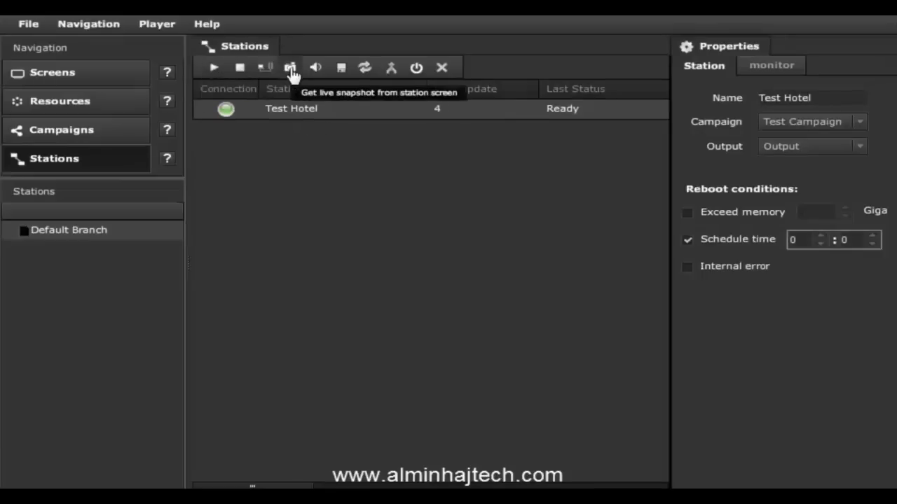
# Step: Confirm Test Hotel keeps Test Campaign and enable the Editors section under Navigation
pyautogui.click(816, 122)
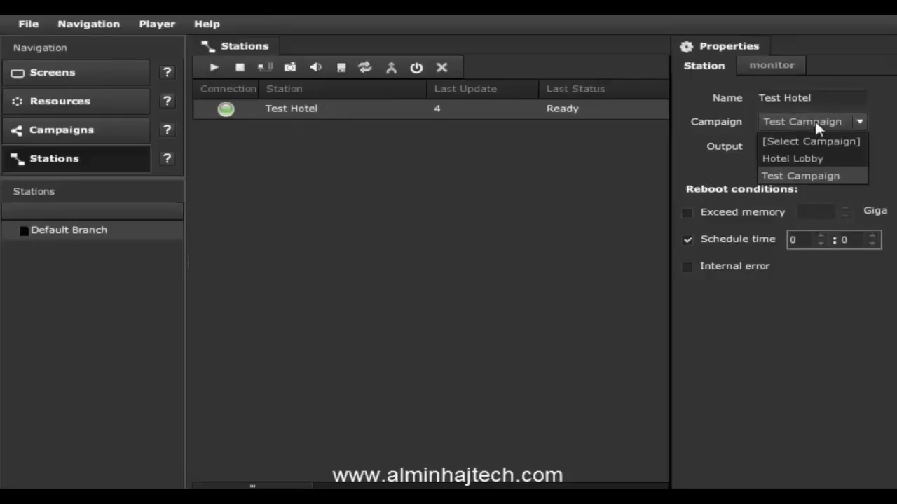
pyautogui.click(814, 121)
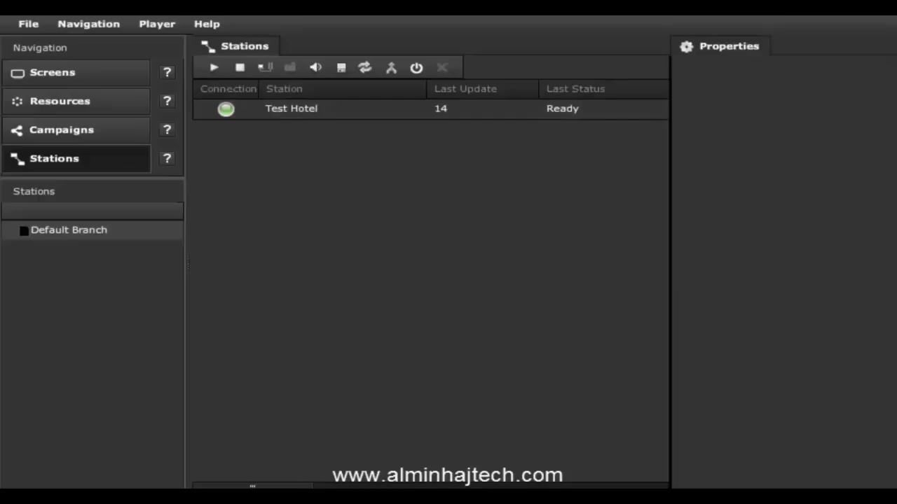
pyautogui.click(84, 28)
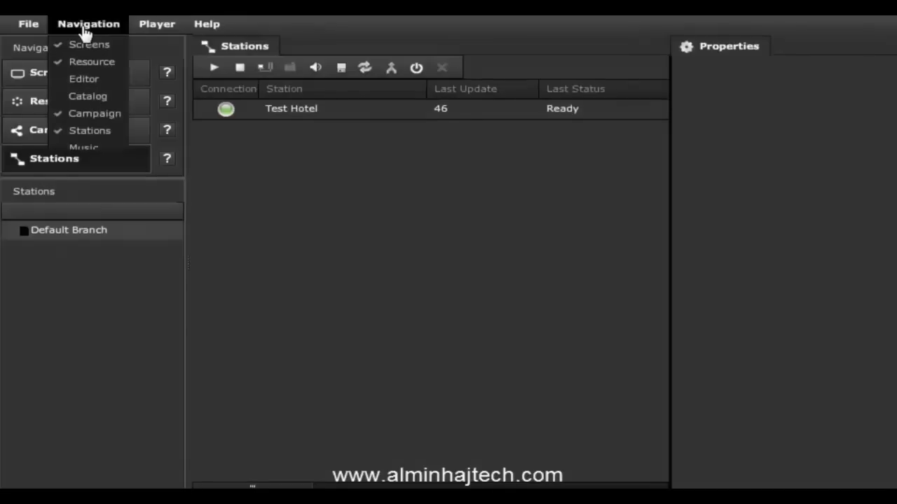
pyautogui.click(93, 78)
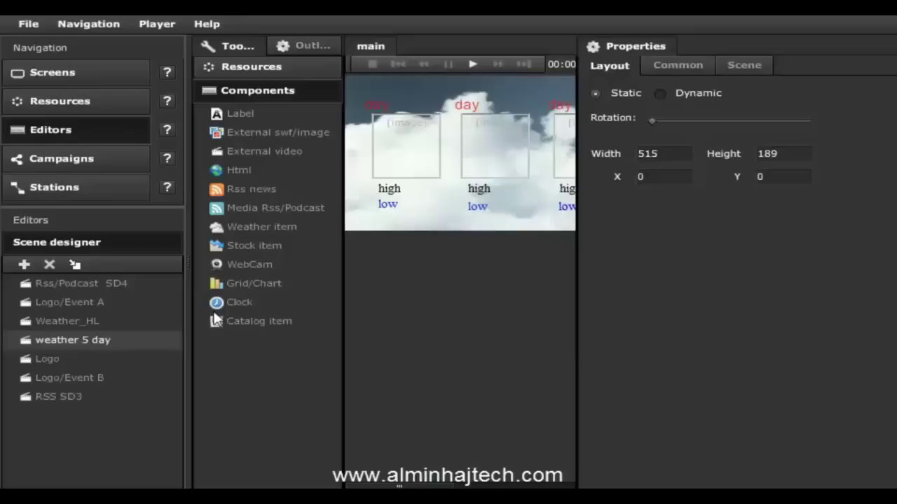
# Step: Go back to the Campaigns workspace to view the campaign timelines
pyautogui.click(91, 25)
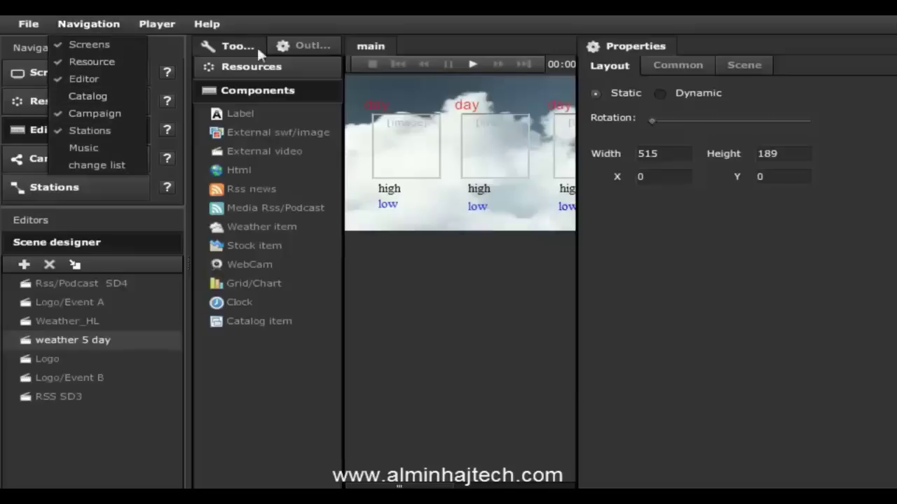
pyautogui.click(23, 164)
pyautogui.click(57, 163)
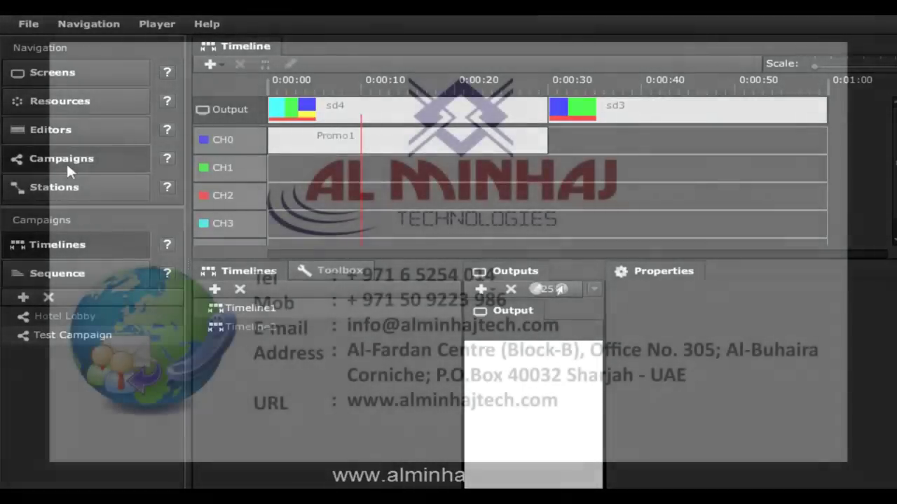